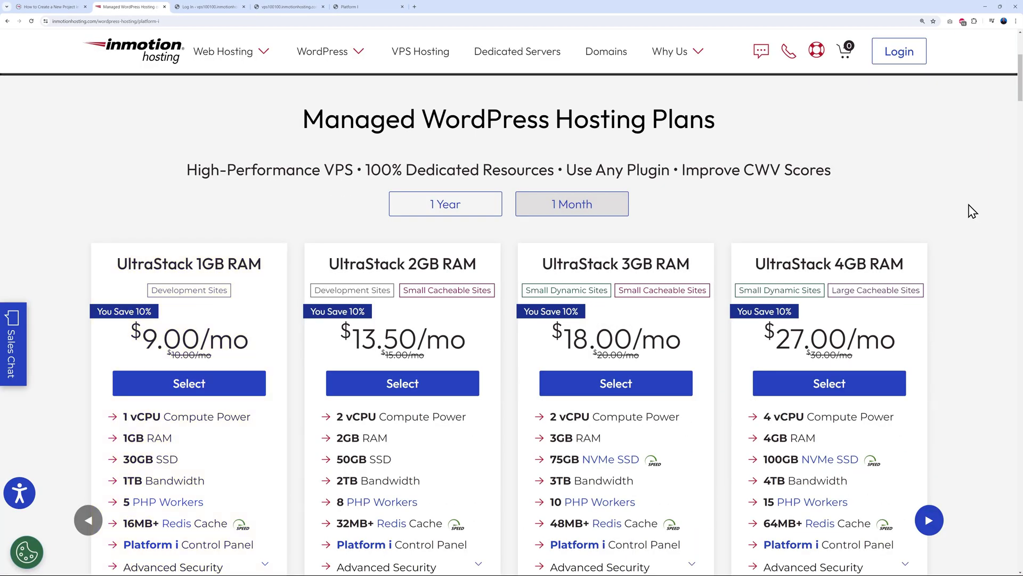
- Switch the Managed WordPress plan prices to 1 Year billing
left_click(439, 213)
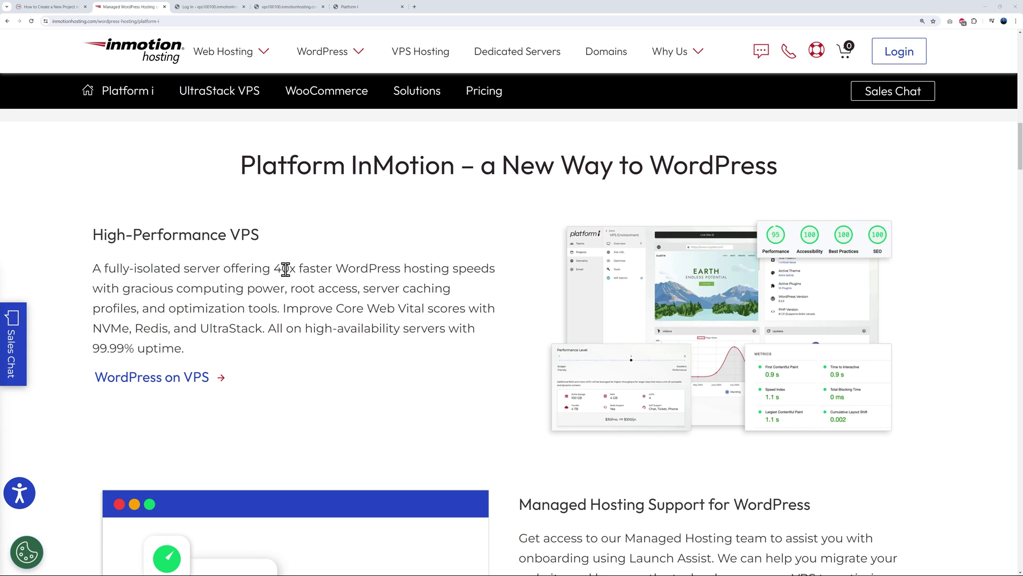
- Highlight the '40x faster' claim in the Platform InMotion section, then deselect it and scroll on
left_click_drag(268, 269, 328, 268)
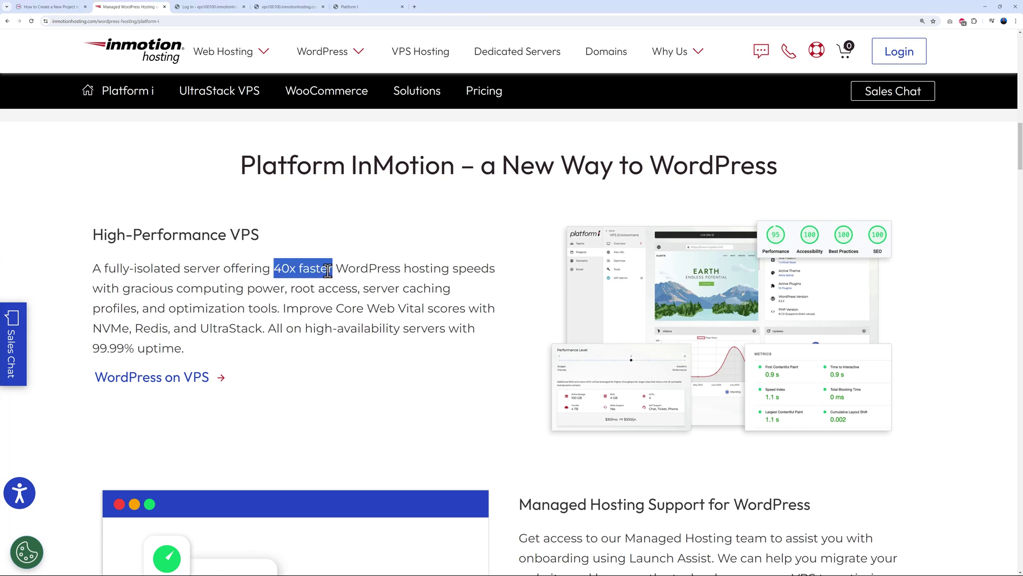
left_click(443, 294)
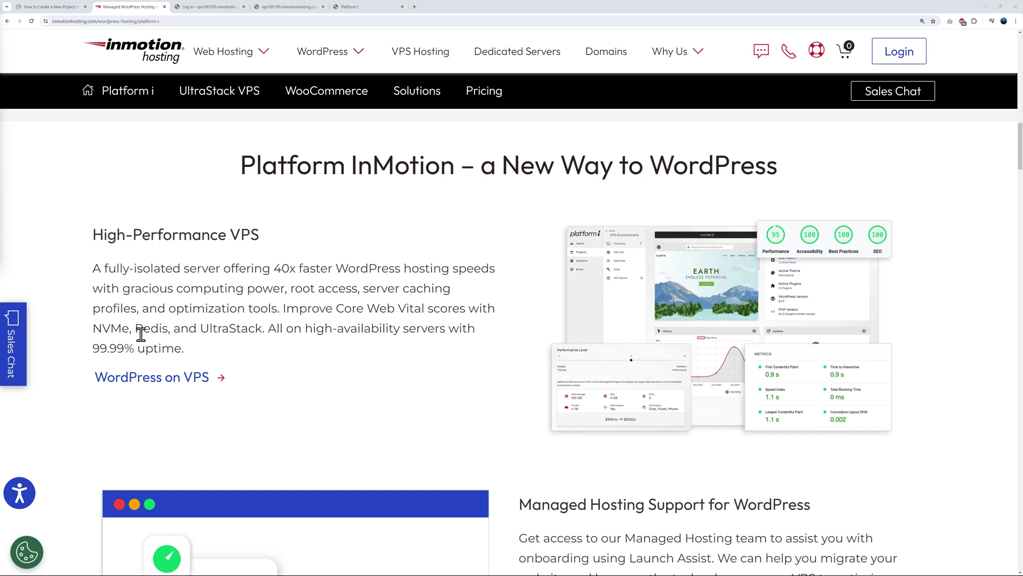
scroll(936, 361, "down", 5)
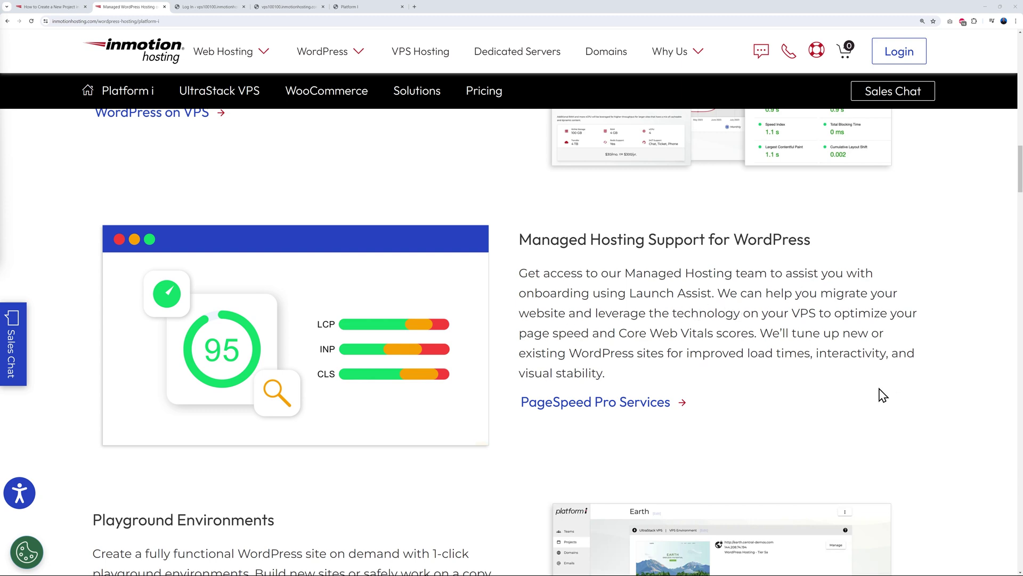
- Scroll through the Managed Hosting Support and Playground Environments feature sections
scroll(921, 371, "down", 5)
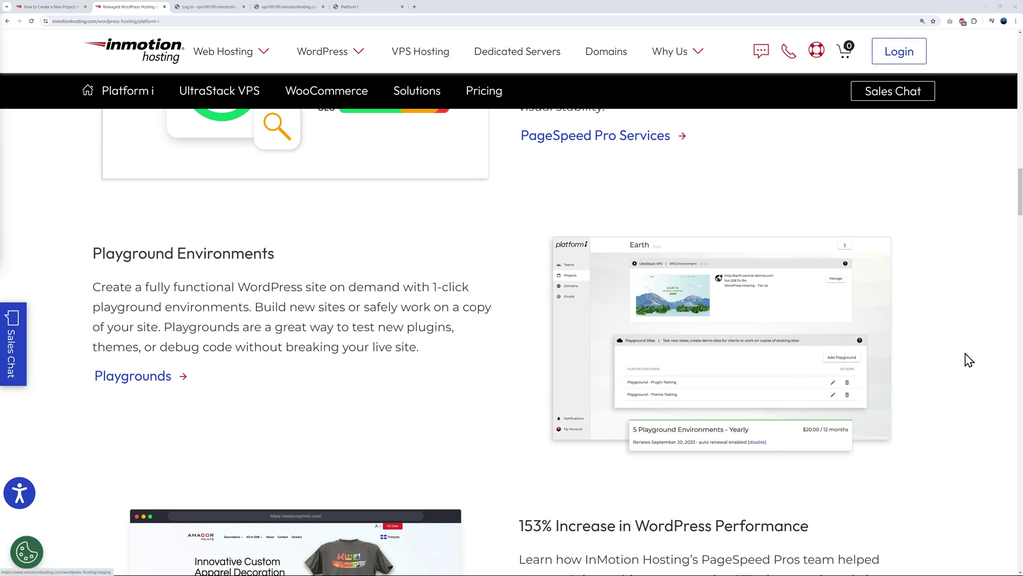
scroll(966, 359, "down", 3)
scroll(969, 361, "down", 2)
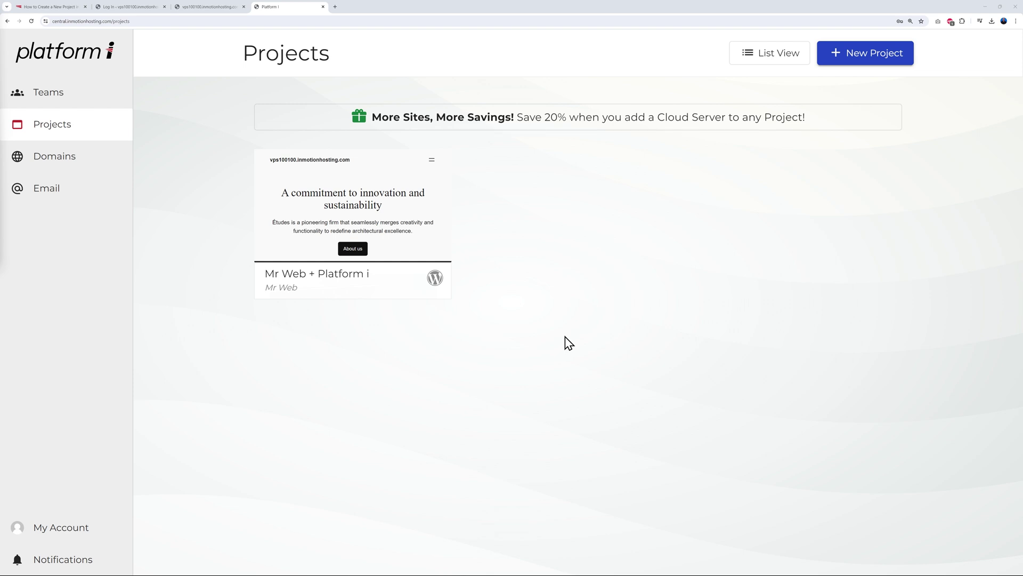
- Create 'My New Project' for the team and open it from the Projects list
left_click(861, 64)
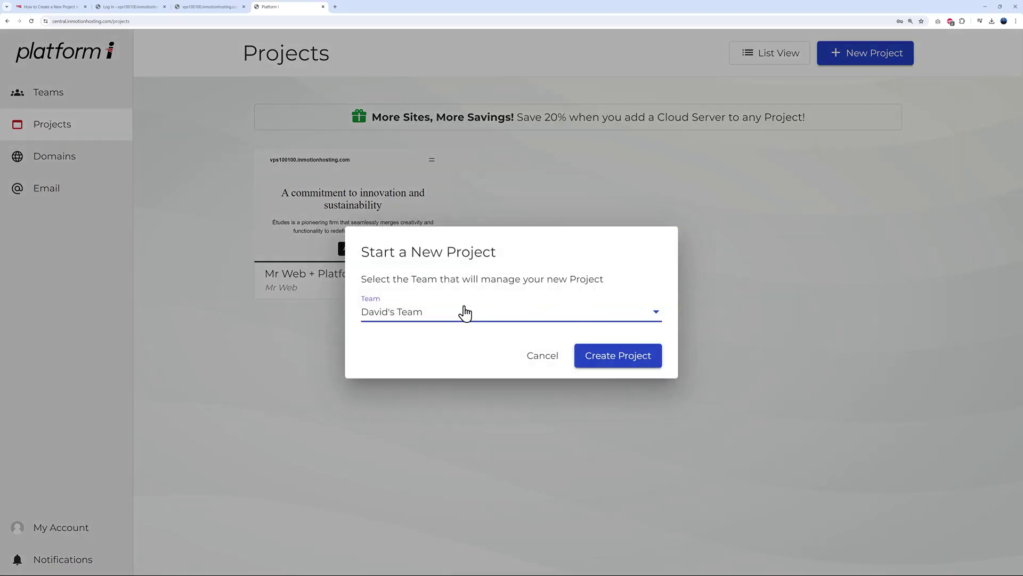
left_click(608, 356)
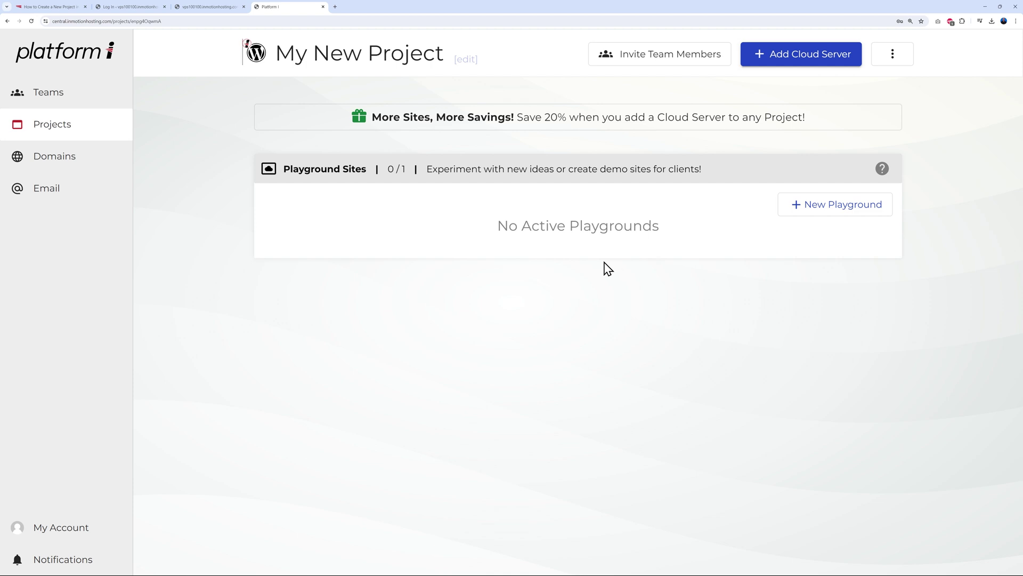
left_click(56, 133)
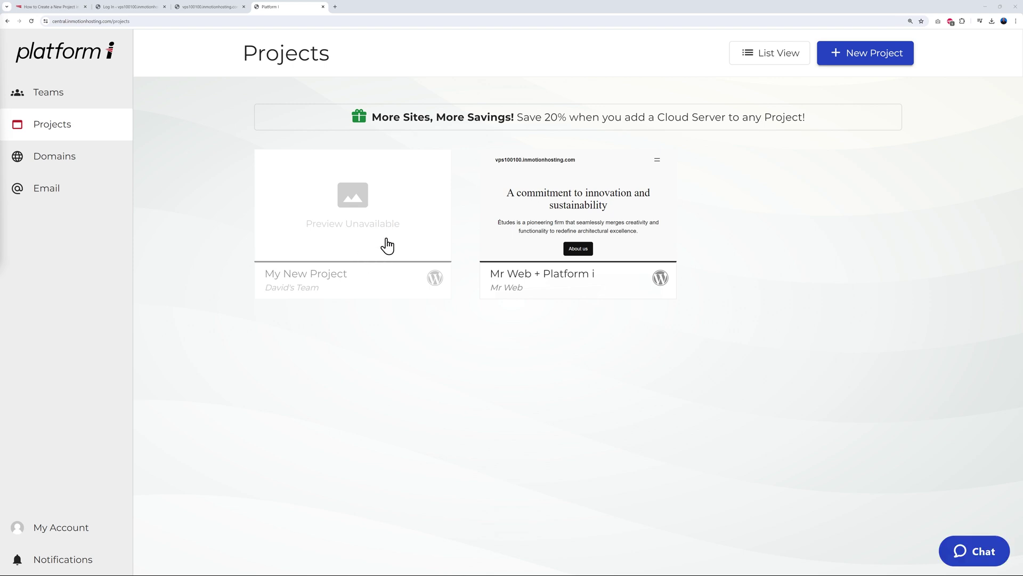
left_click(365, 249)
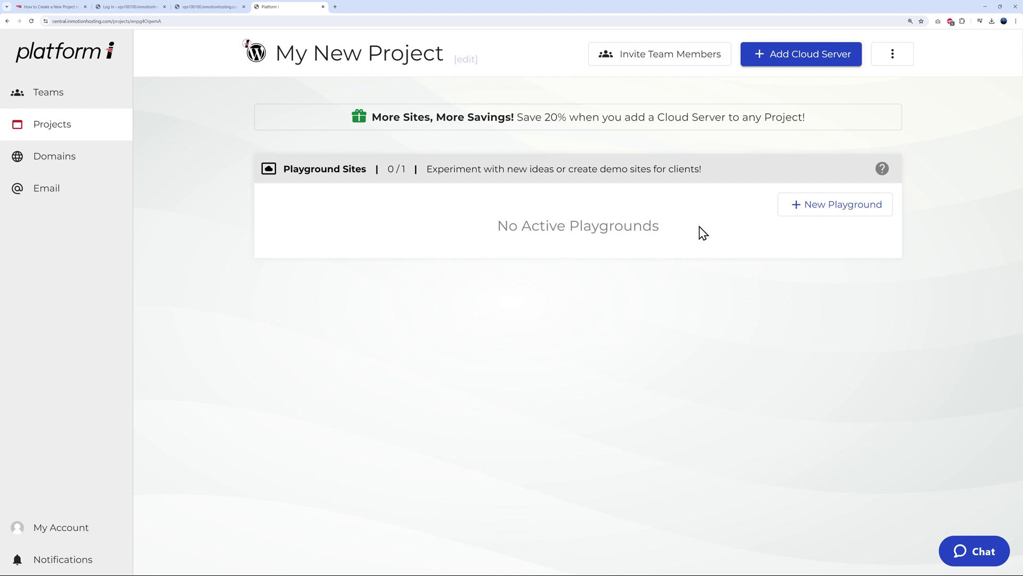
- Add a new playground to My New Project and open its site in a new tab
left_click(840, 211)
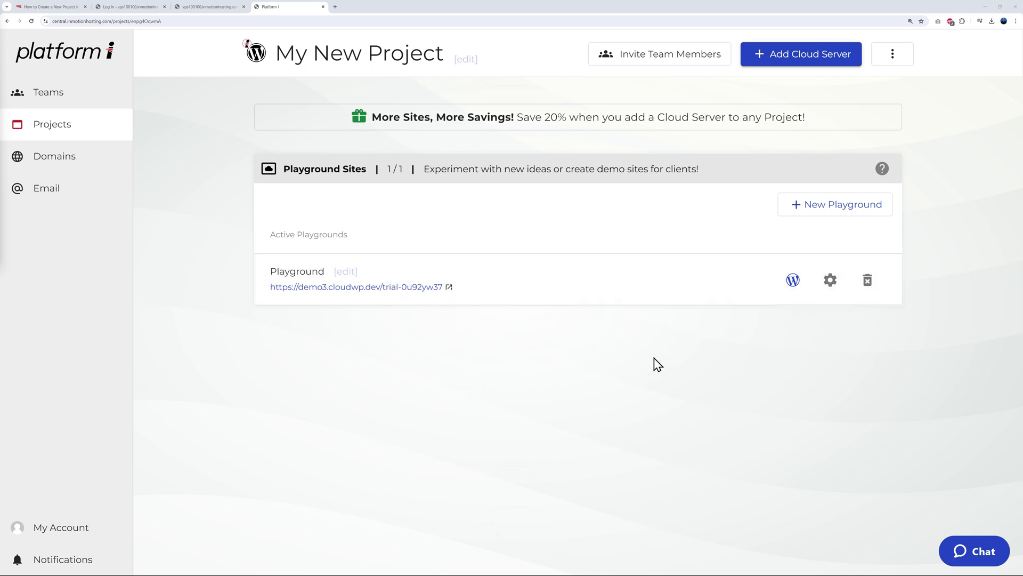
left_click(449, 287)
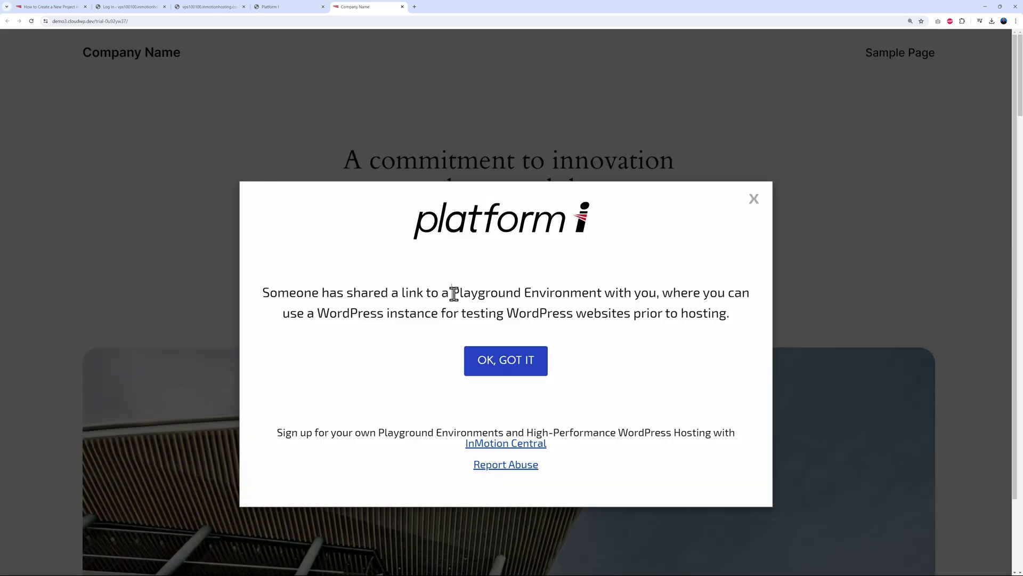
- Dismiss the playground notice, browse the sample site, then open the playground's WordPress admin dashboard
left_click_drag(452, 293, 597, 292)
left_click(754, 201)
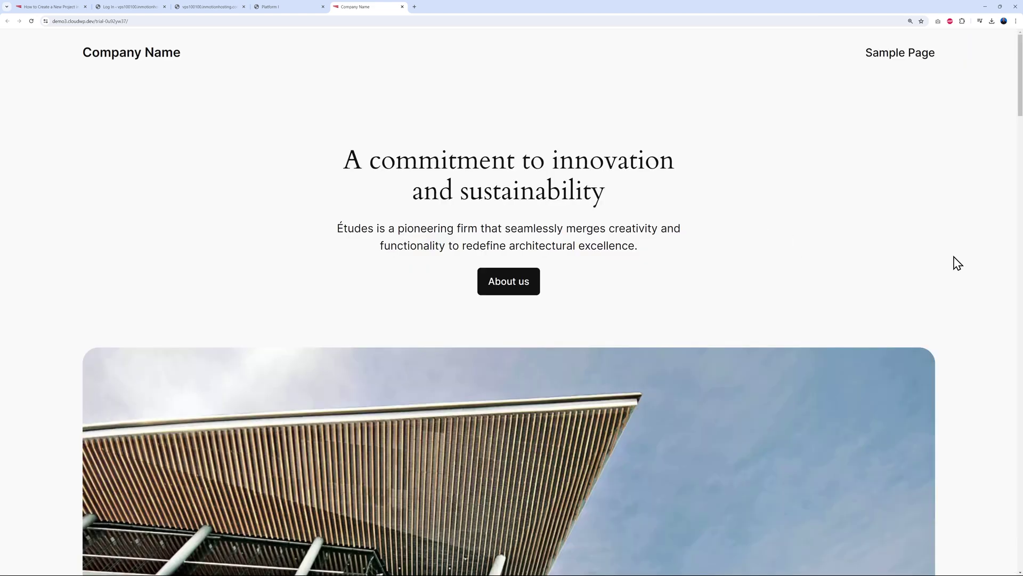
scroll(958, 264, "down", 9)
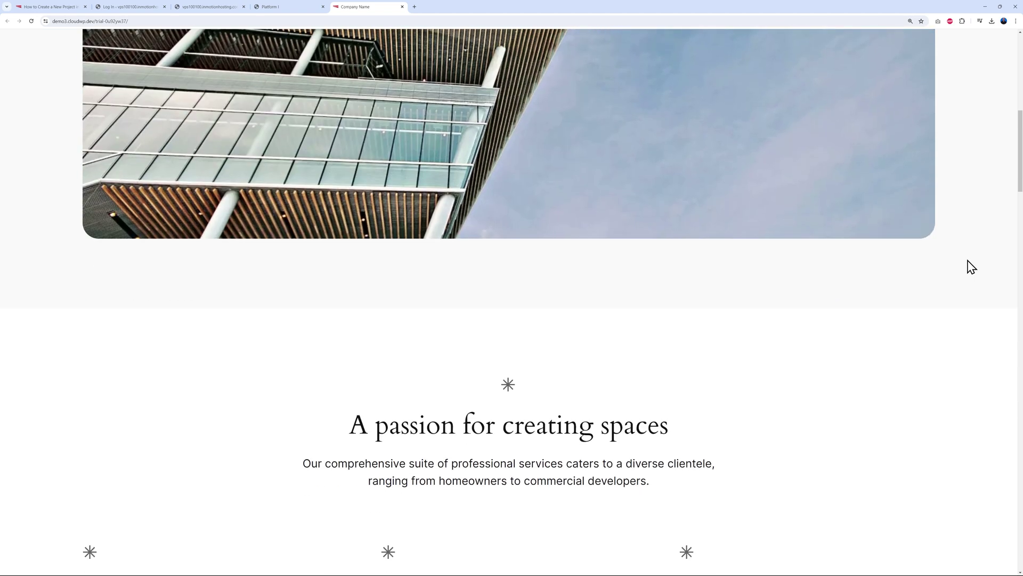
scroll(972, 266, "down", 17)
scroll(972, 274, "down", 3)
scroll(972, 273, "up", 20)
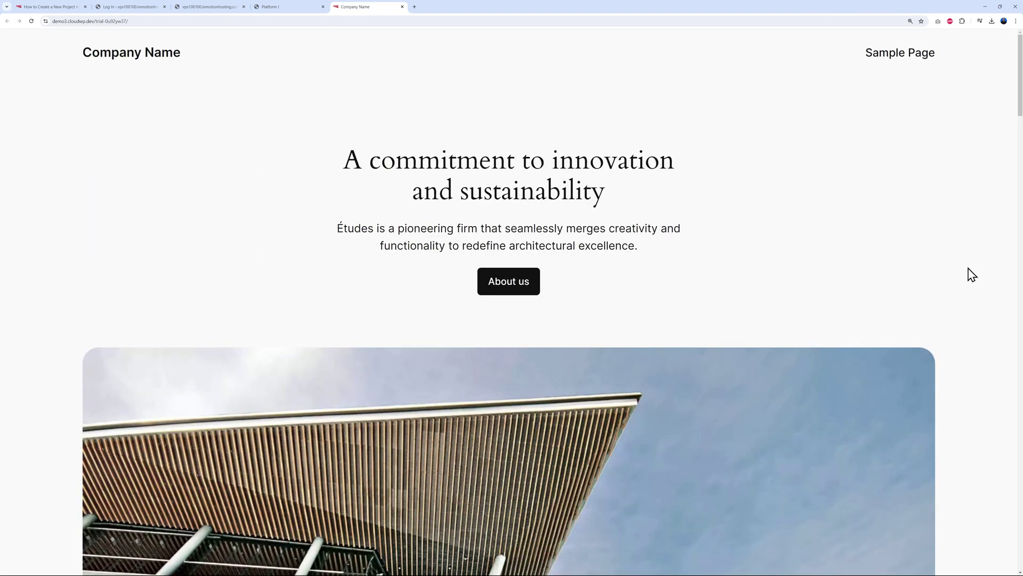
left_click(286, 7)
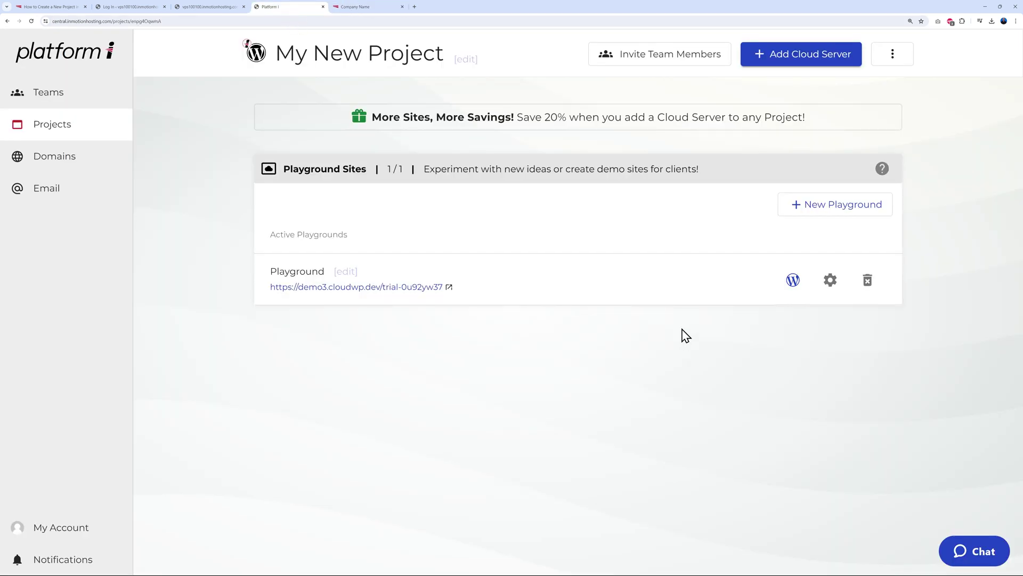
left_click(793, 280)
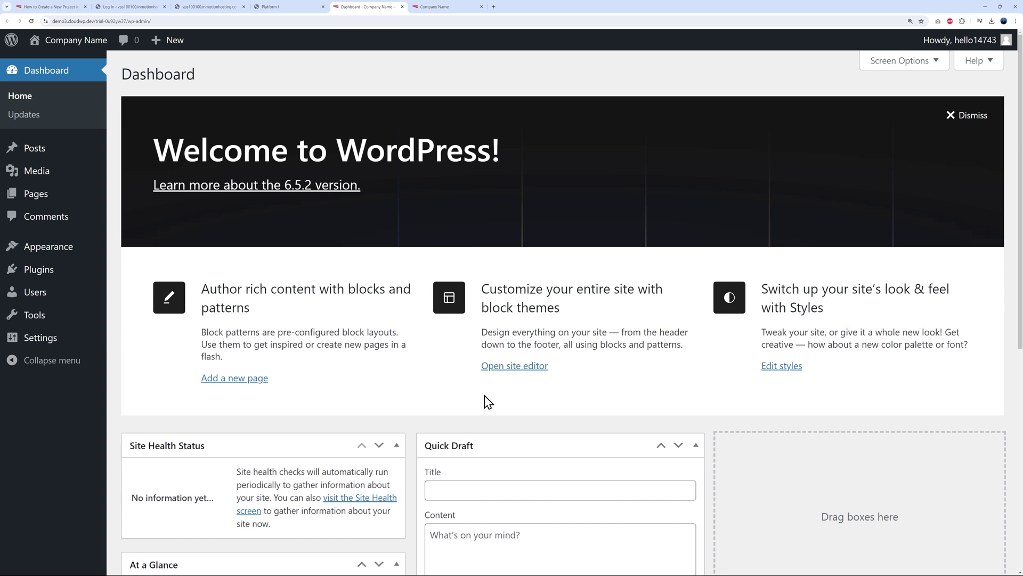
- Verify Neve is the active theme under Appearance > Themes, then reload the site's front page
left_click(62, 255)
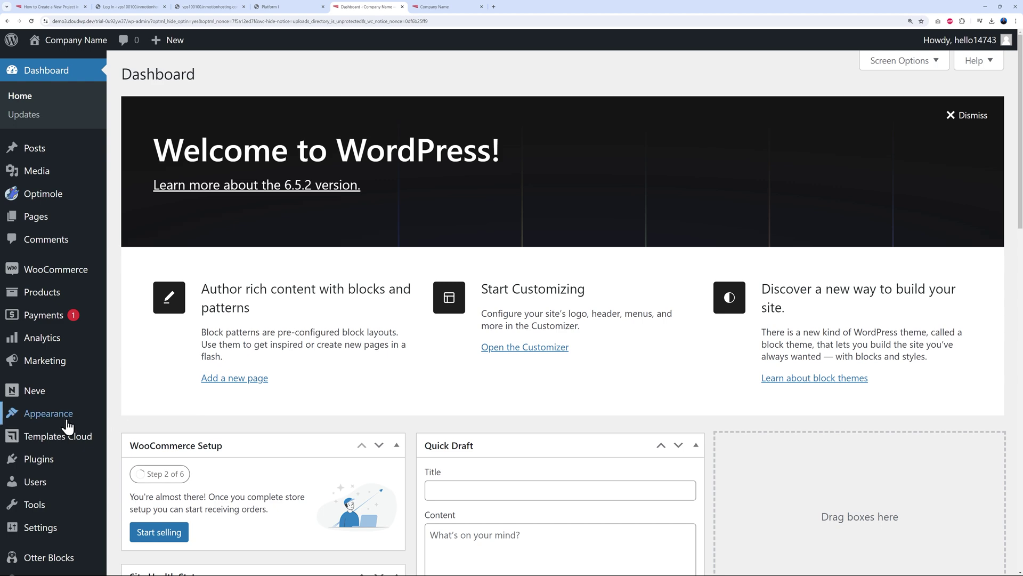
left_click(63, 422)
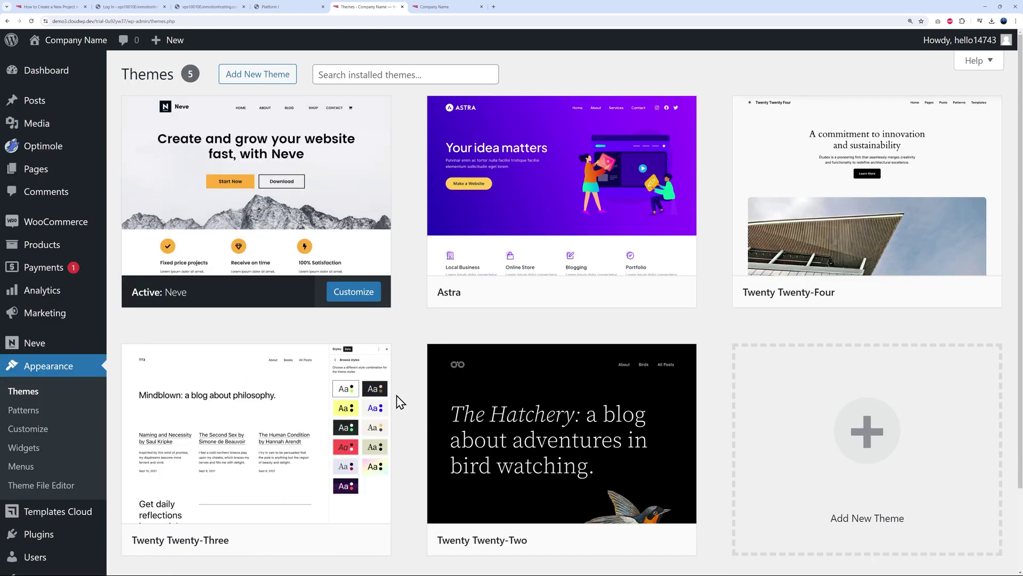
left_click(435, 7)
left_click(32, 22)
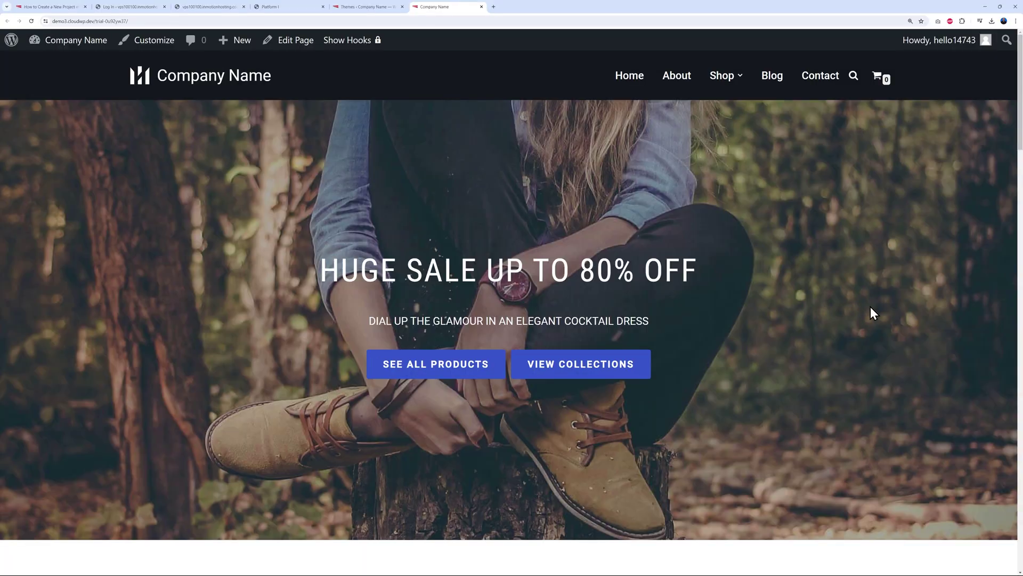
- Scroll the Neve storefront down to the footer and back, then return to Platform i
scroll(885, 305, "down", 8)
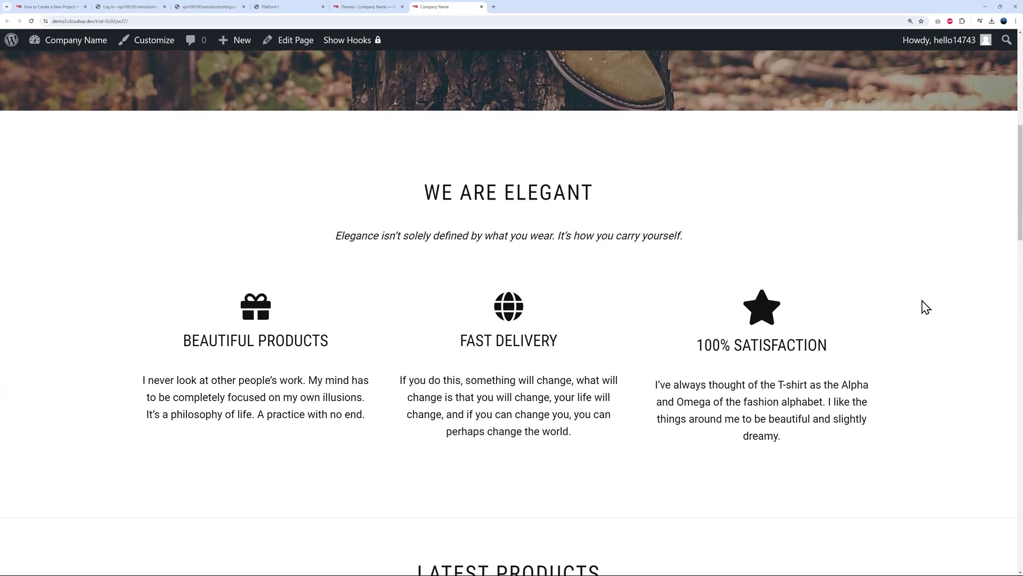
scroll(926, 307, "down", 8)
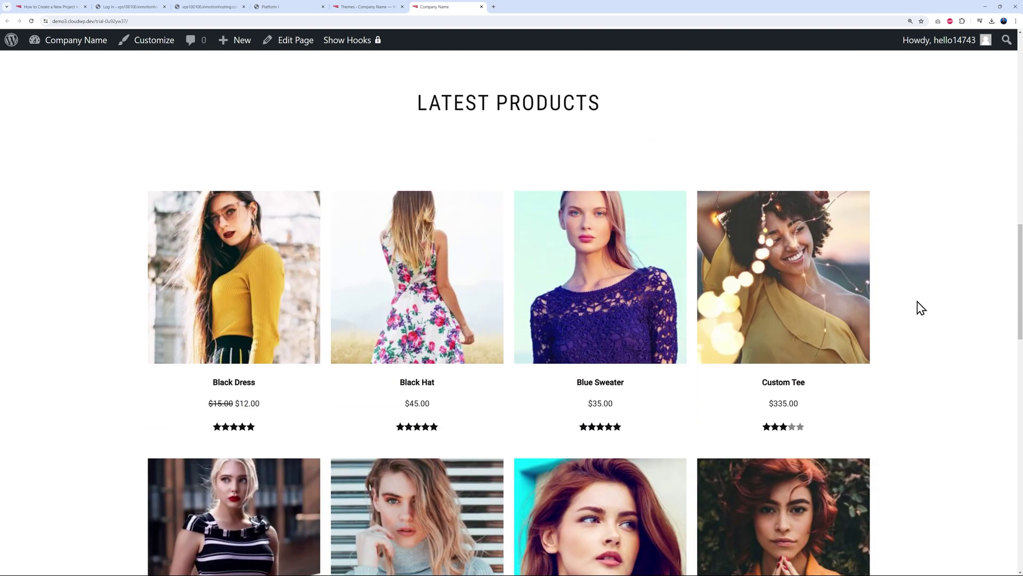
scroll(933, 303, "down", 10)
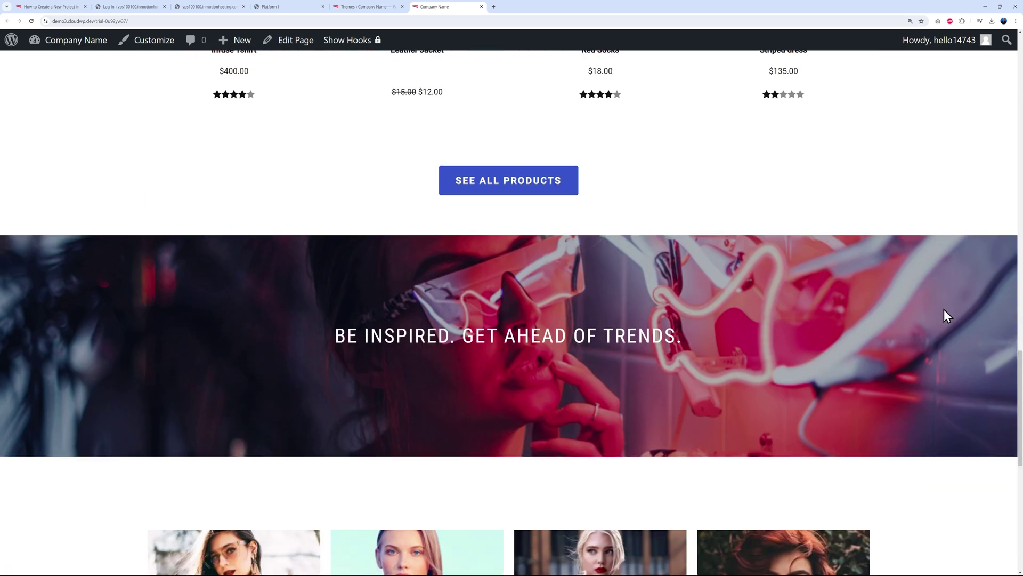
scroll(946, 314, "down", 9)
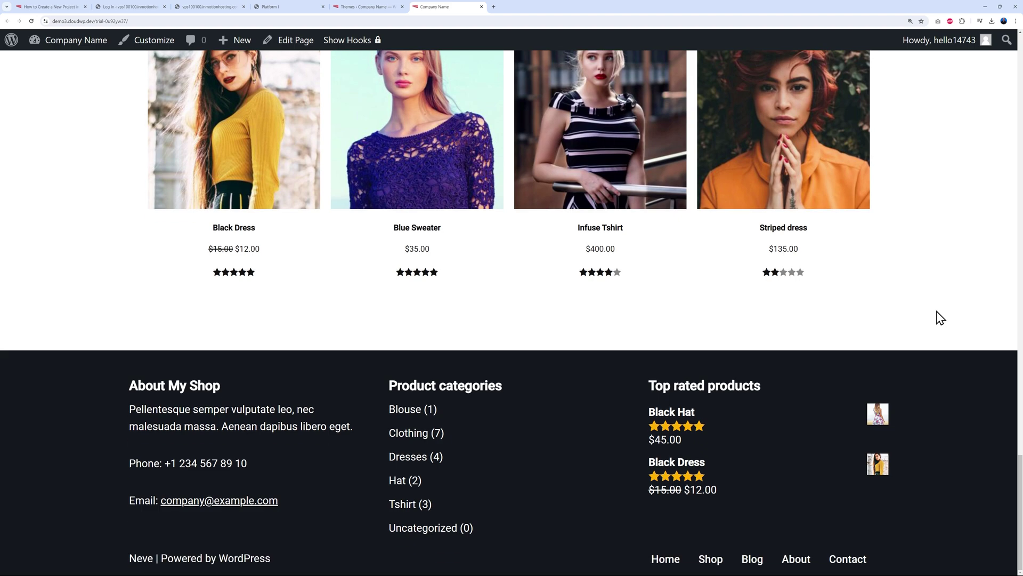
scroll(940, 318, "up", 20)
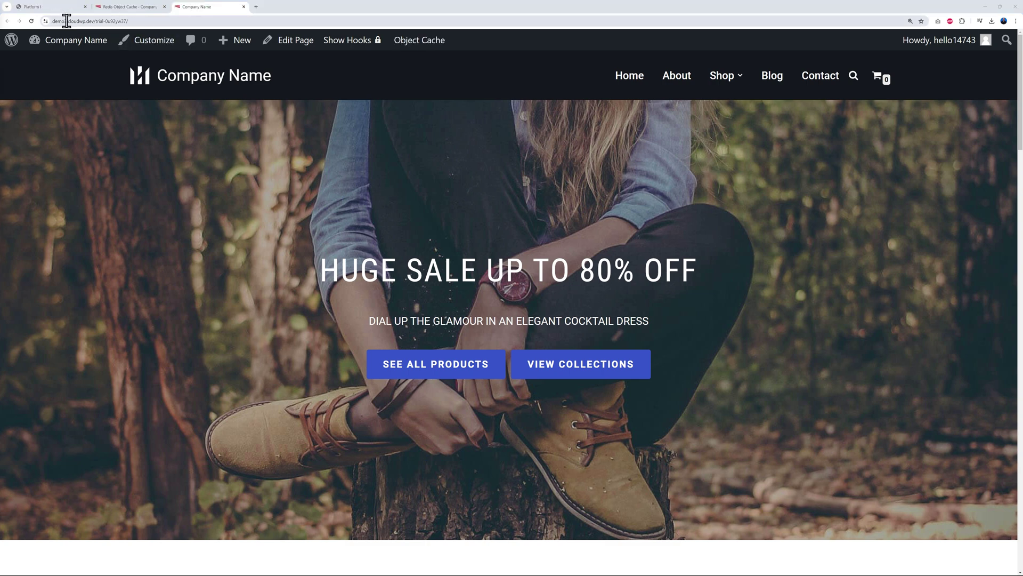
left_click(54, 8)
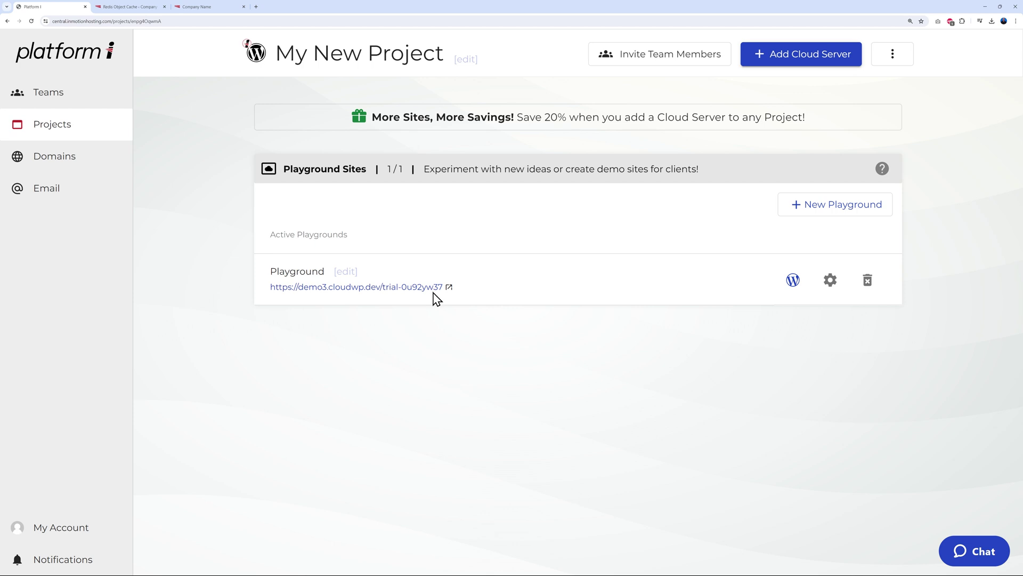
- Check domain availability for 'teammrweb' via Domains > New Registration
left_click(72, 165)
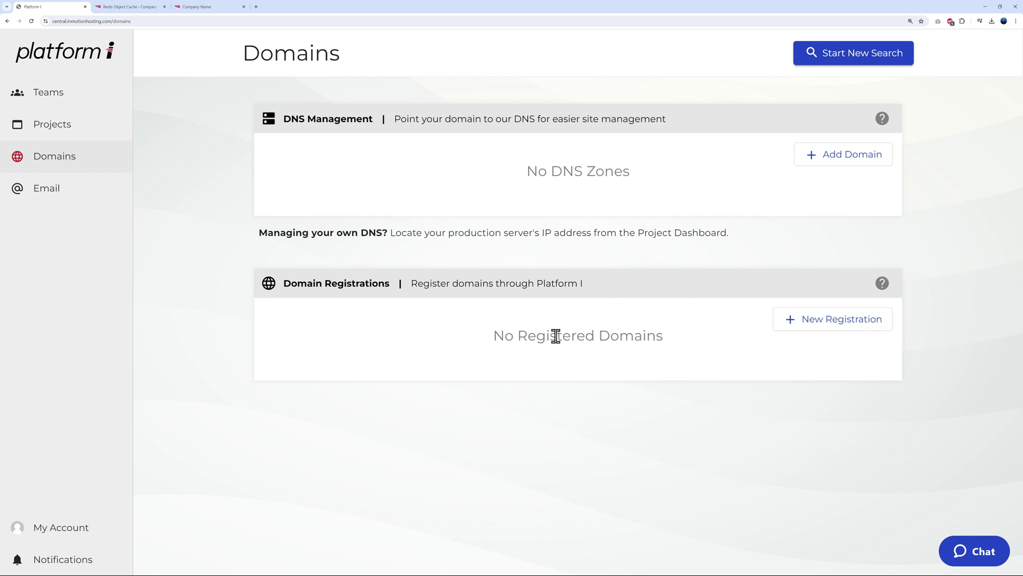
left_click(821, 326)
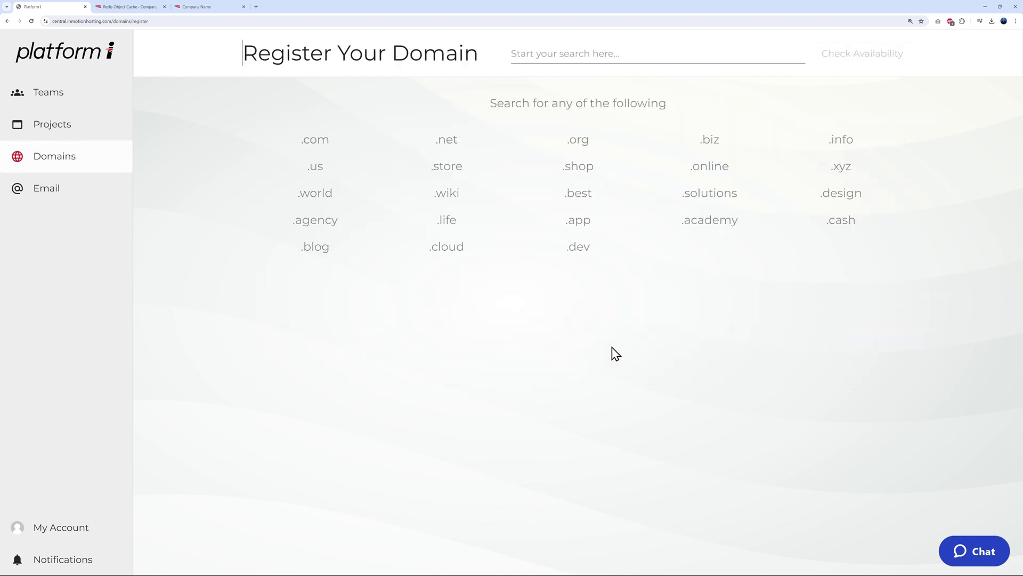
left_click(619, 54)
type("teammrweb")
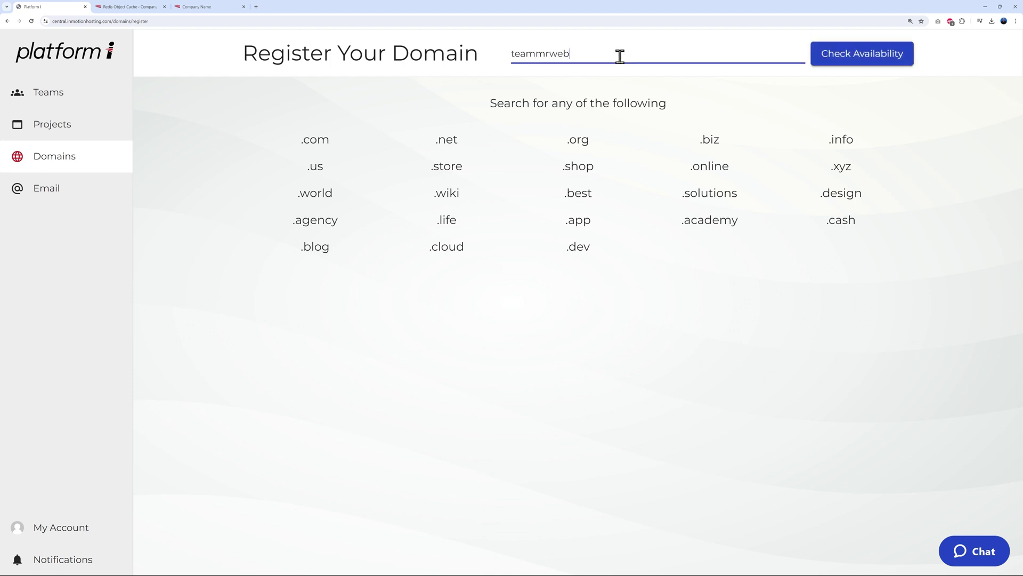
left_click(865, 64)
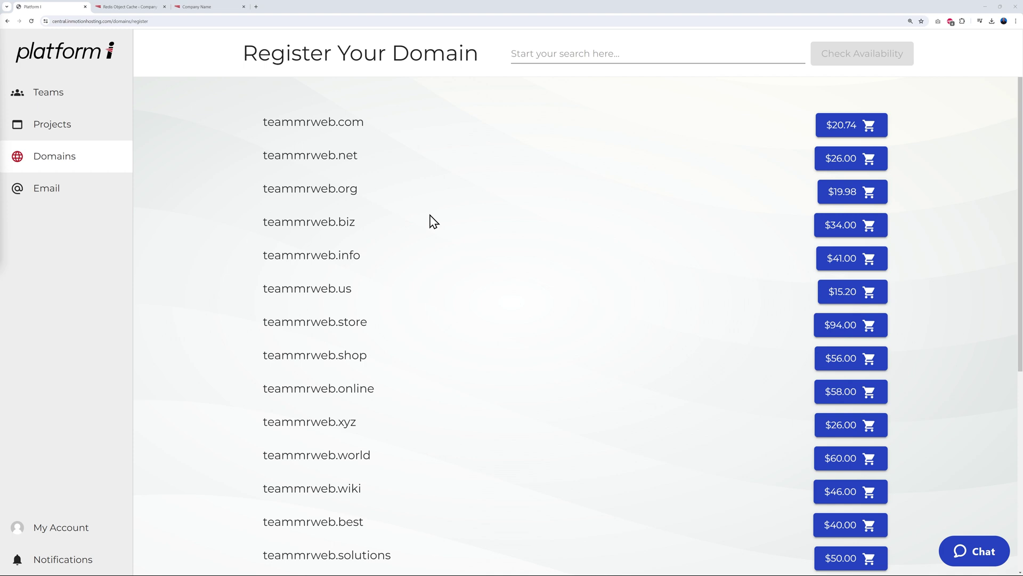
- Purchase teammrweb.com for $20.74 through the cart and checkout, then go to Projects
left_click(837, 132)
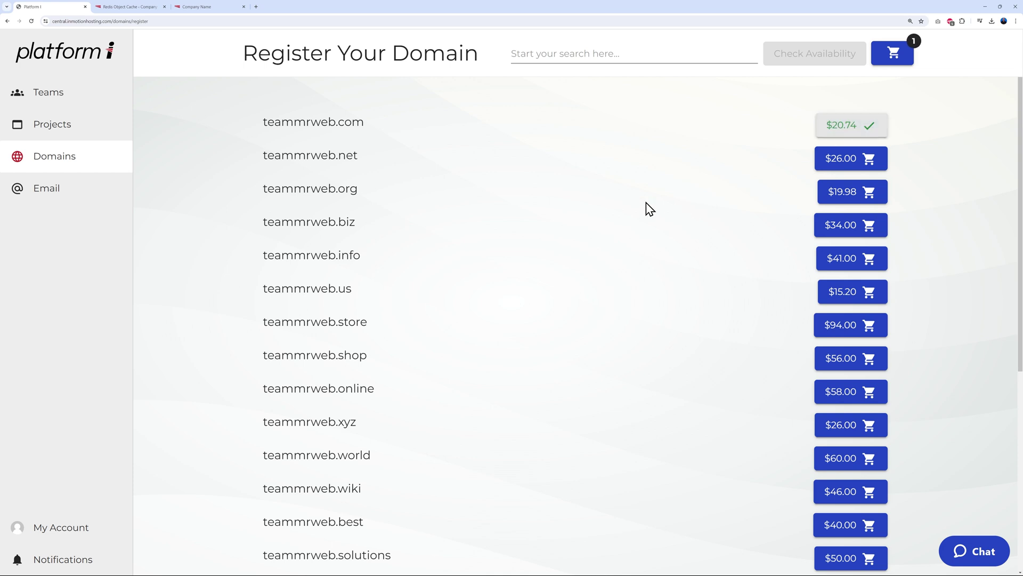
left_click(896, 67)
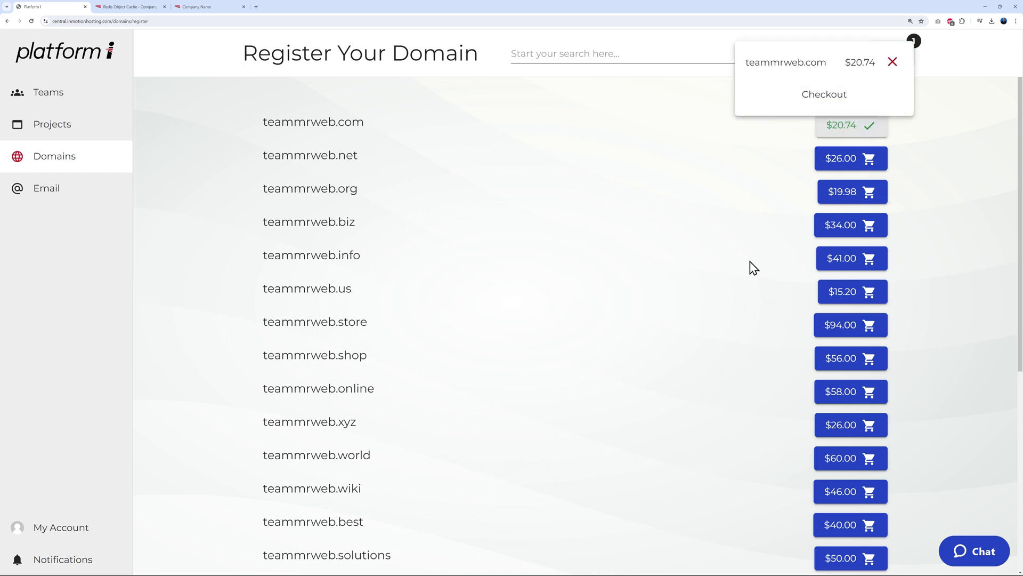
left_click(850, 106)
scroll(713, 398, "down", 3)
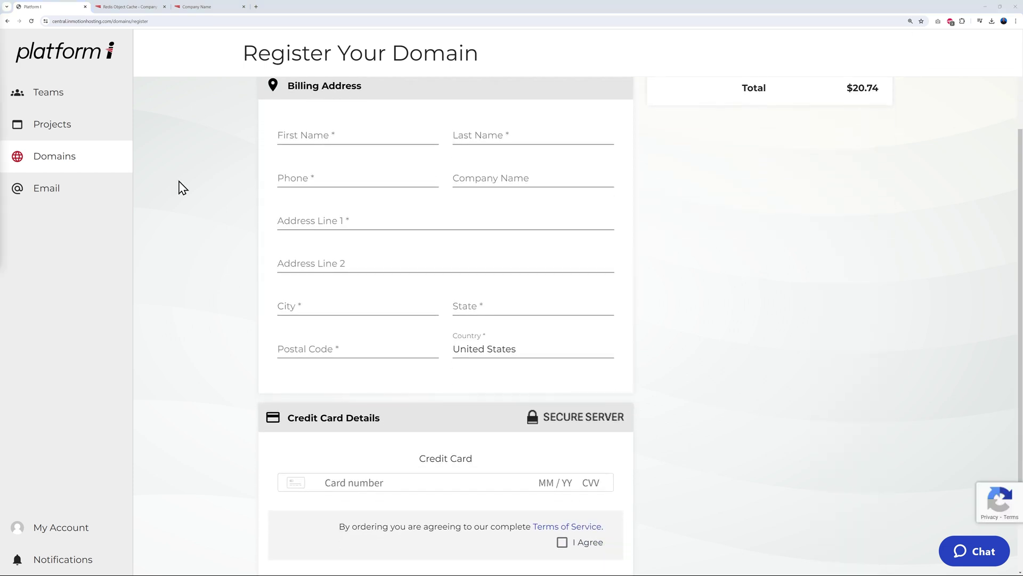
scroll(698, 385, "down", 2)
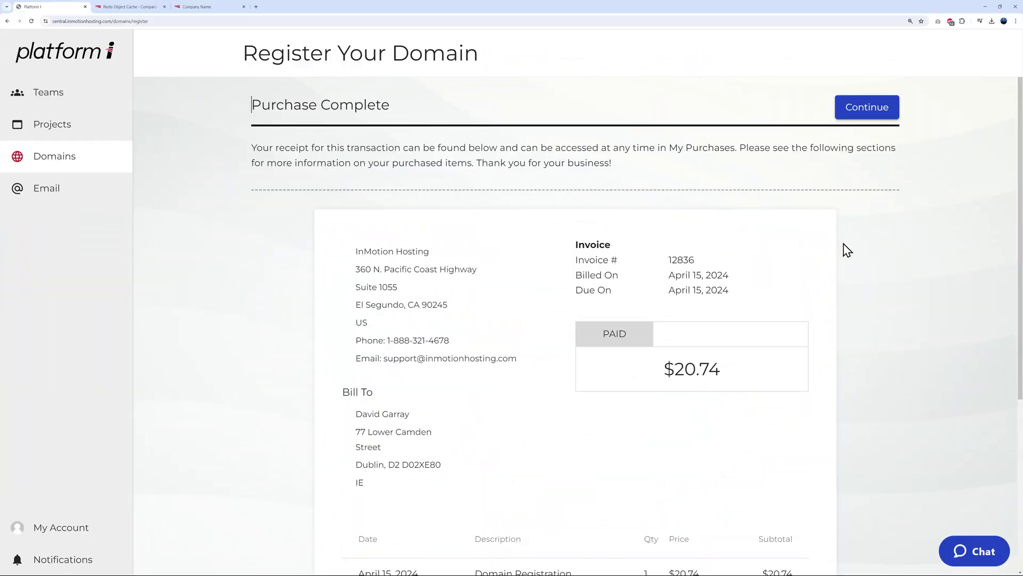
scroll(867, 309, "down", 3)
scroll(867, 309, "up", 3)
left_click(869, 109)
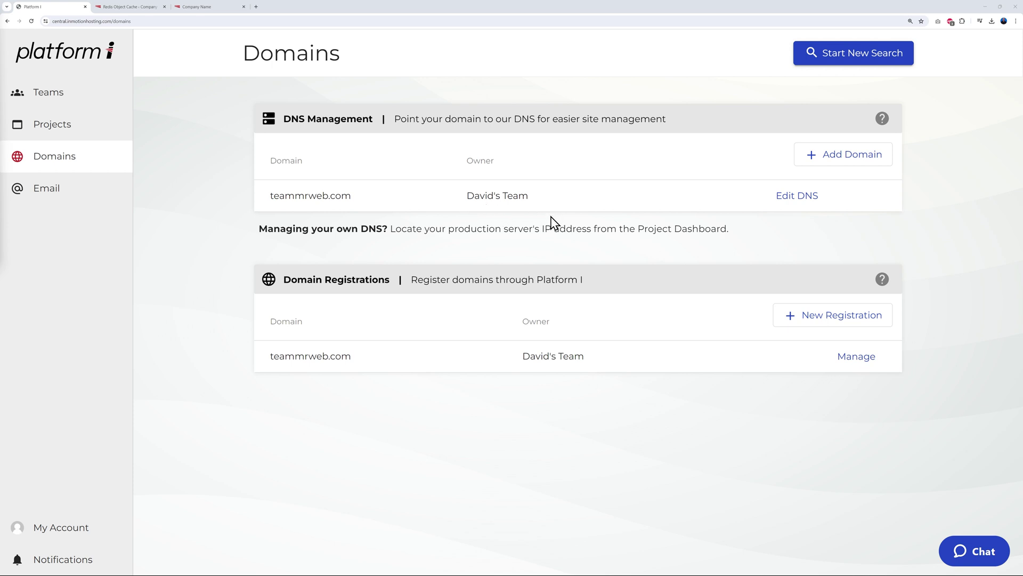
left_click(71, 132)
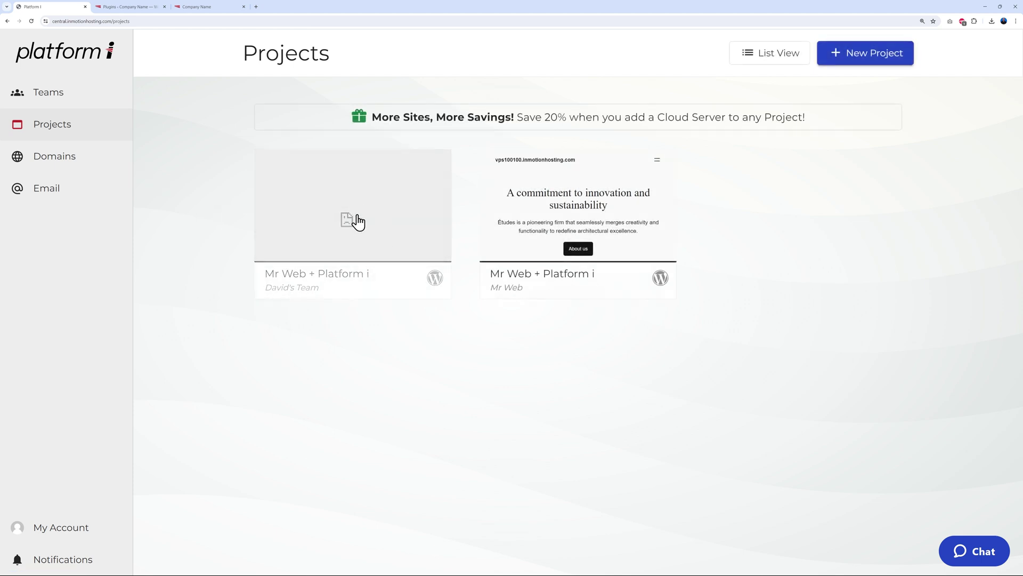
- Open the Mr Web + Platform i UltraStack server overview and review its US West region and software version 0.32
left_click(354, 220)
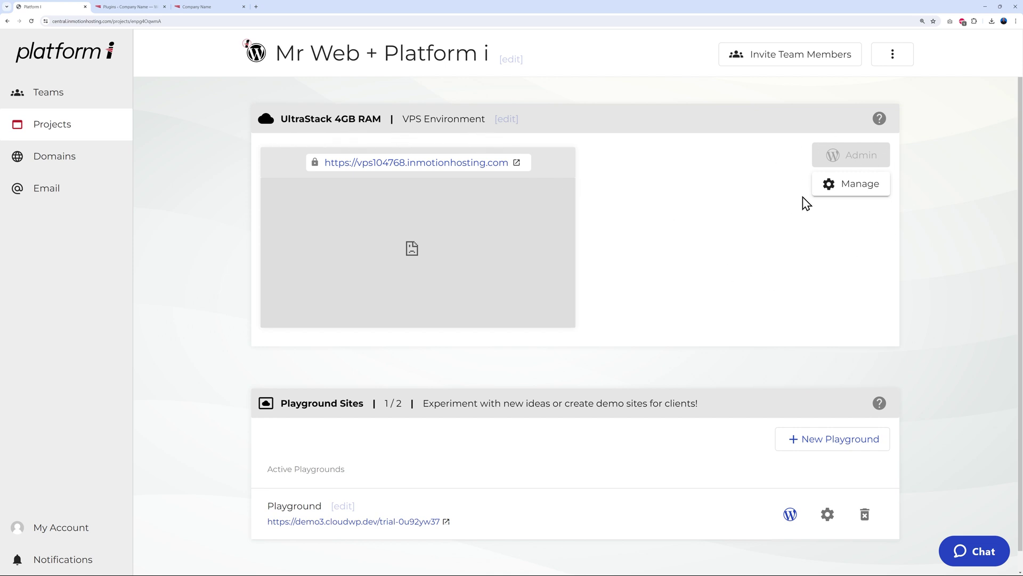
left_click(852, 193)
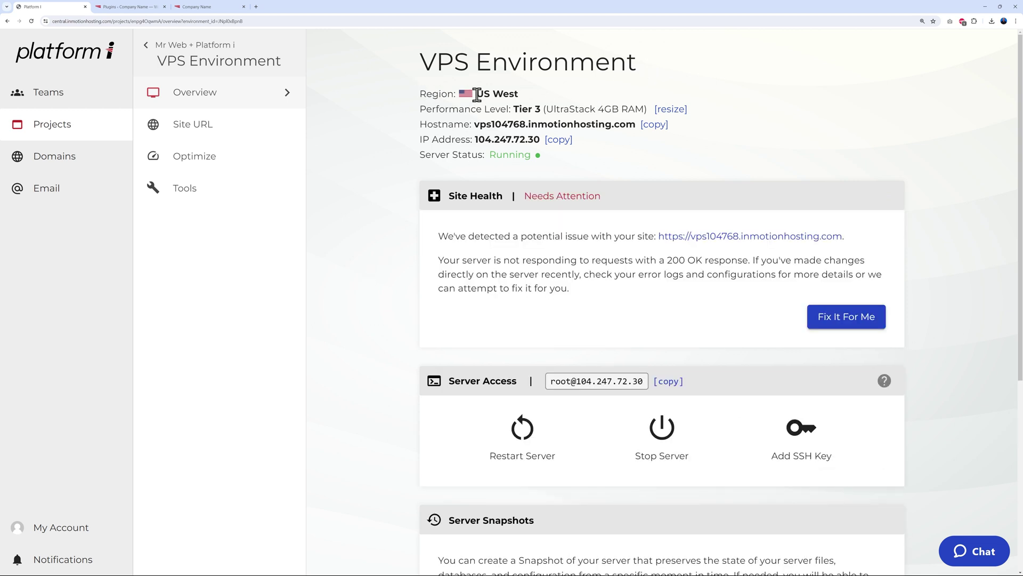
left_click_drag(478, 95, 515, 95)
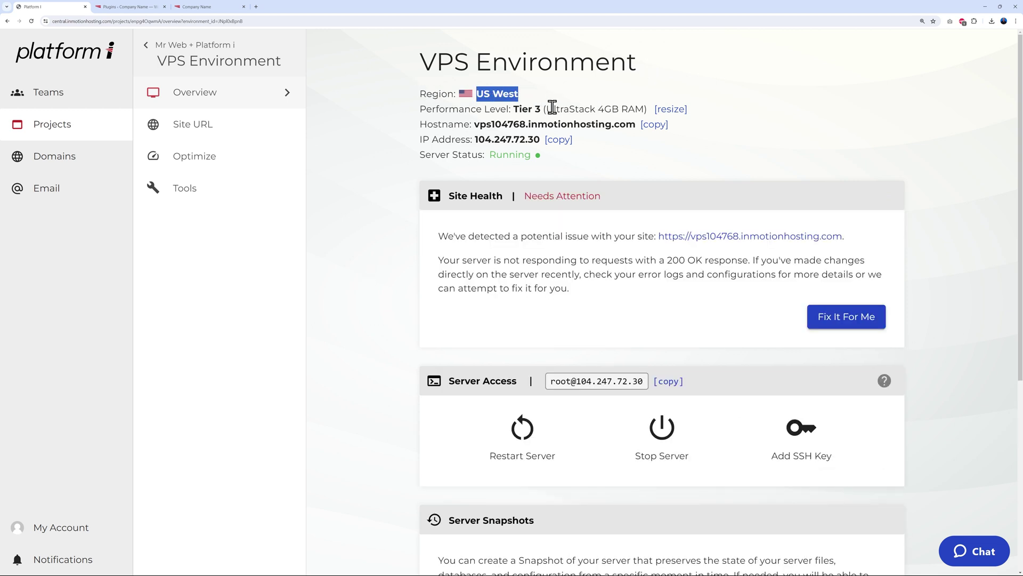
left_click(749, 131)
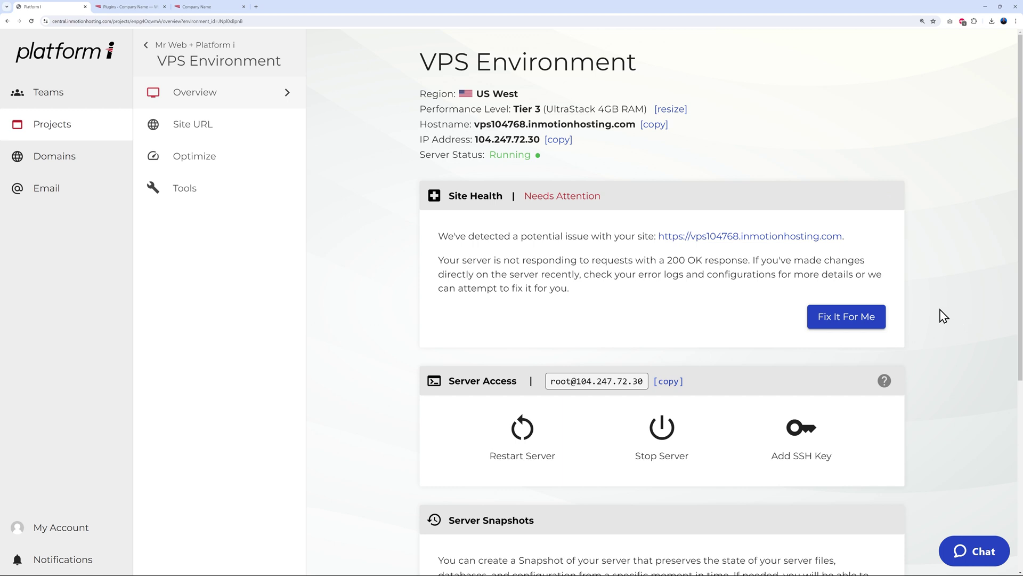
scroll(941, 317, "down", 3)
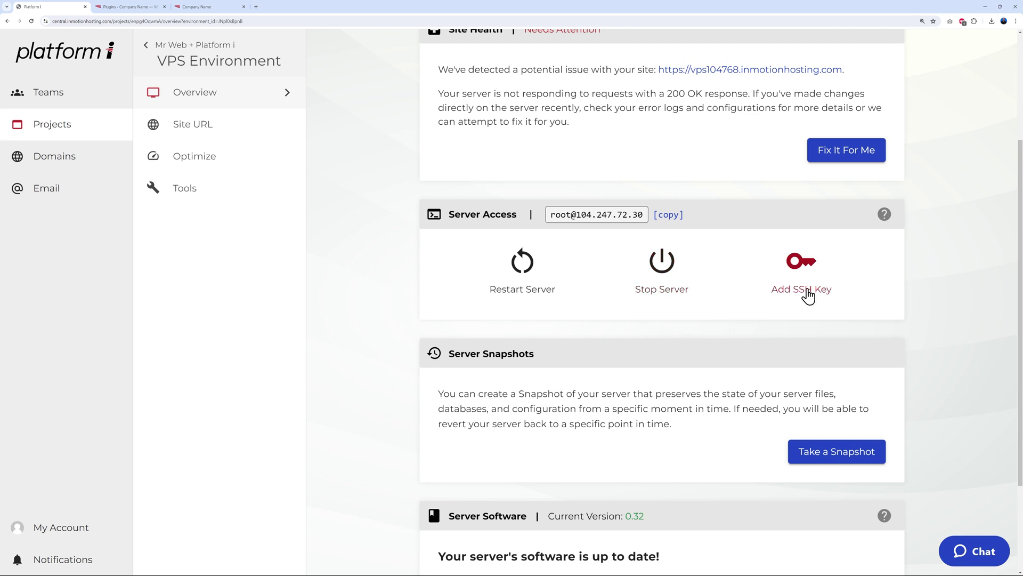
scroll(981, 285, "down", 2)
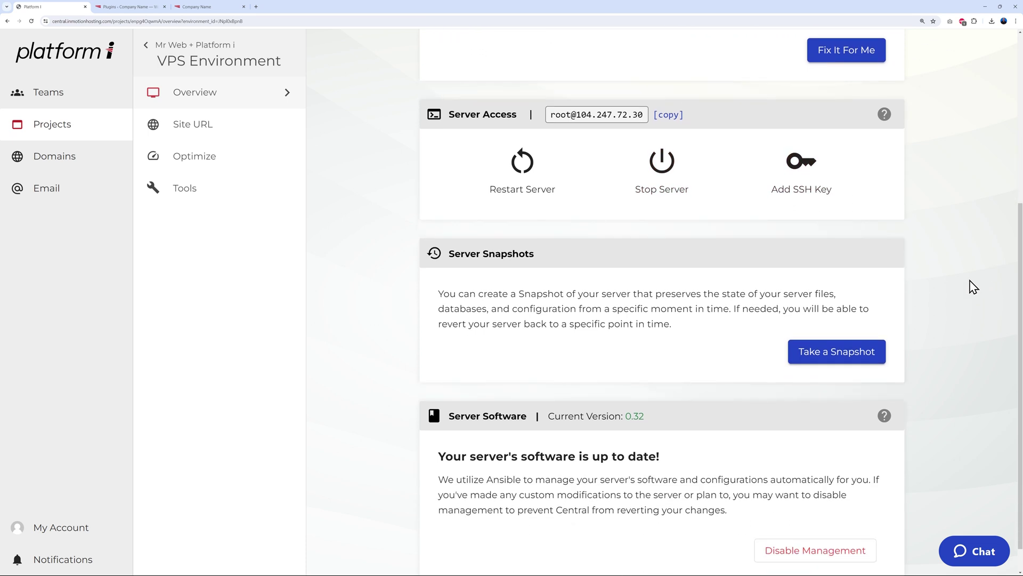
scroll(965, 301, "down", 1)
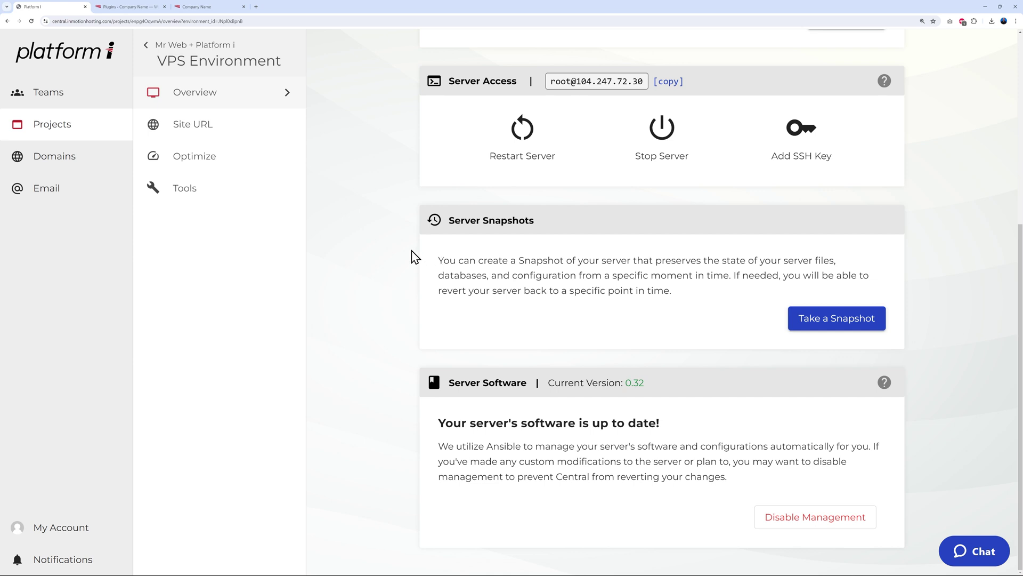
- Apply teammrweb.com as the site URL with no subdomain, enable AutoSSL, and open the live site
left_click(198, 127)
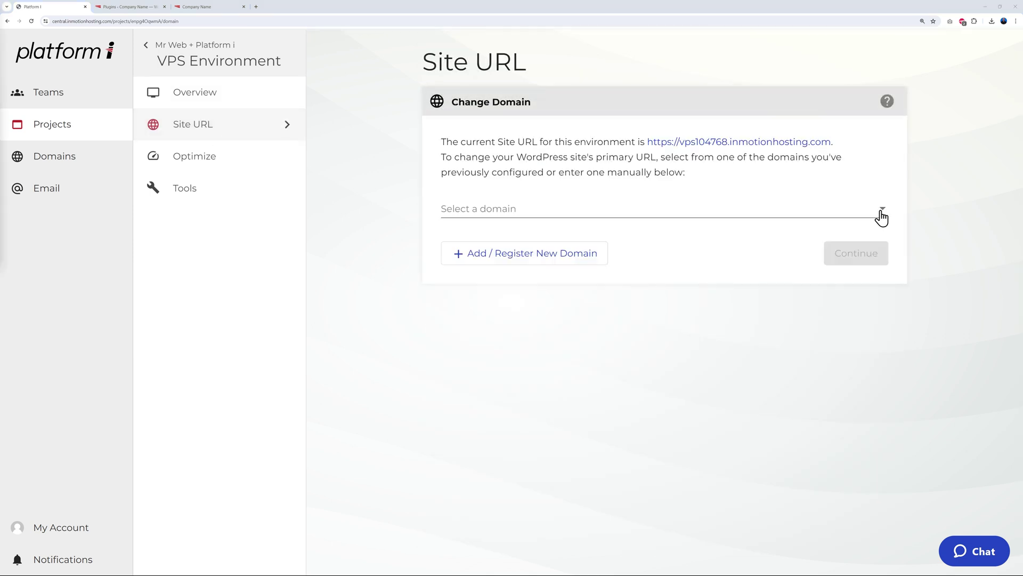
left_click(882, 213)
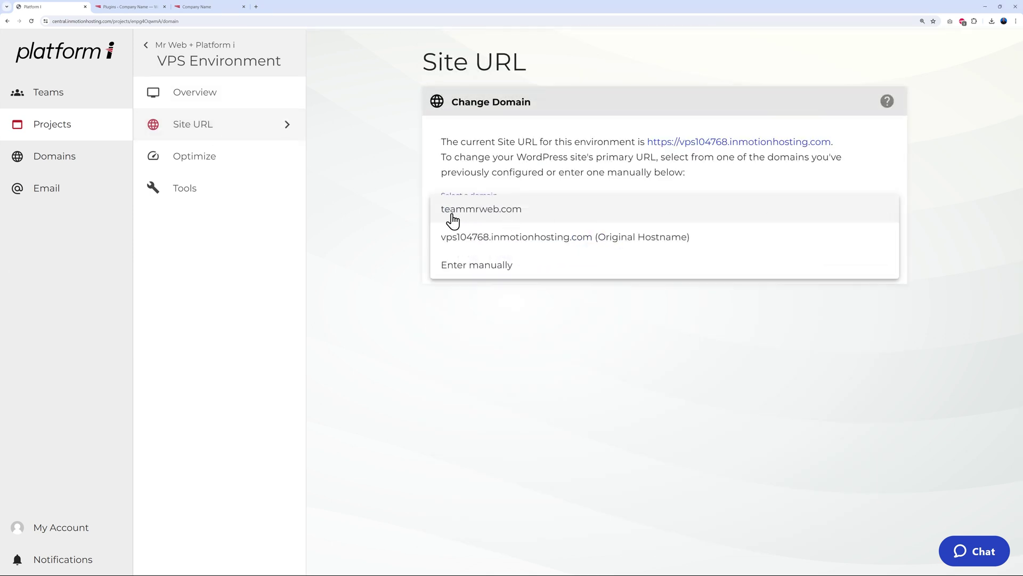
left_click(486, 212)
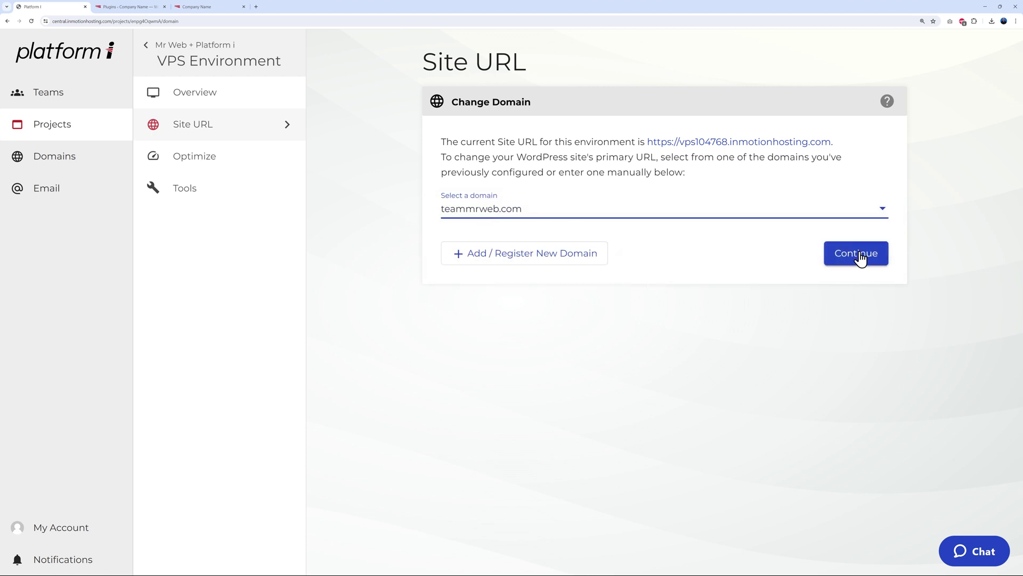
left_click(860, 257)
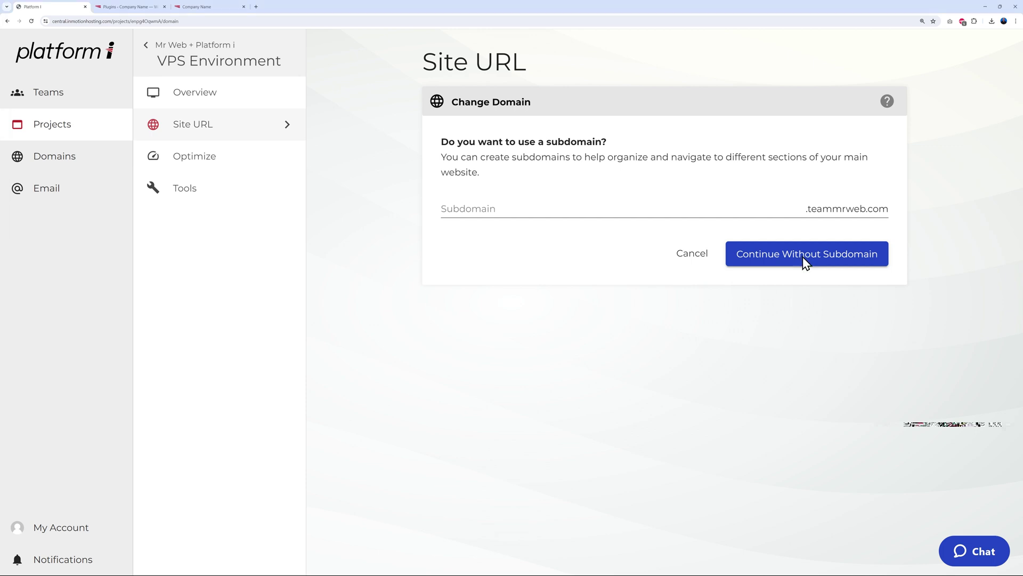
left_click(803, 258)
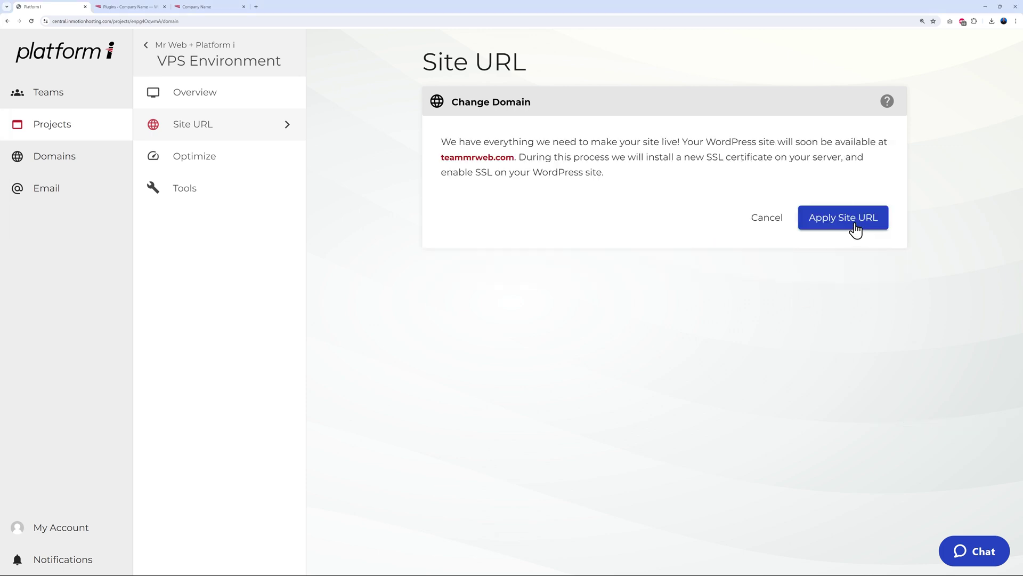
left_click(844, 218)
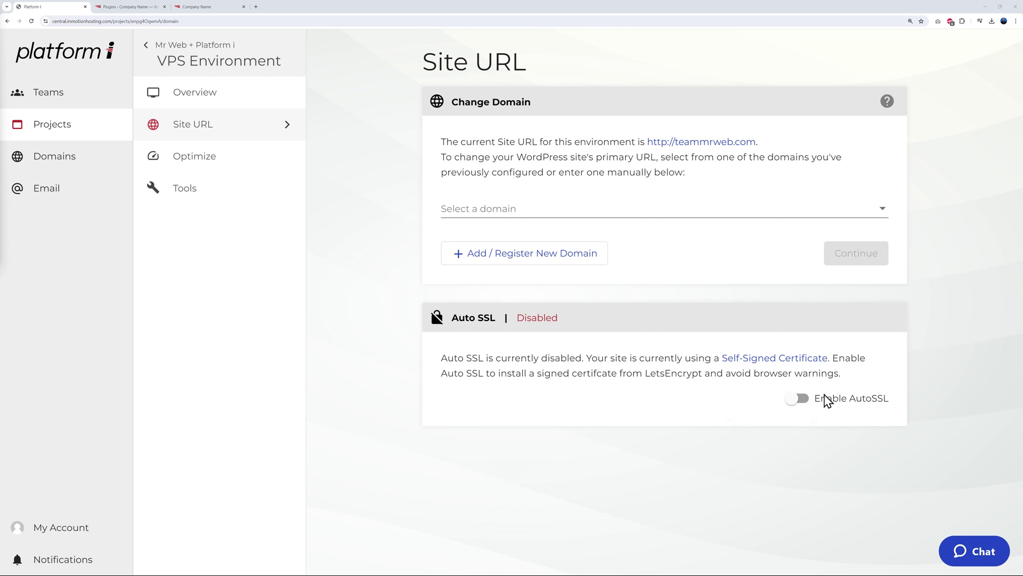
left_click(796, 406)
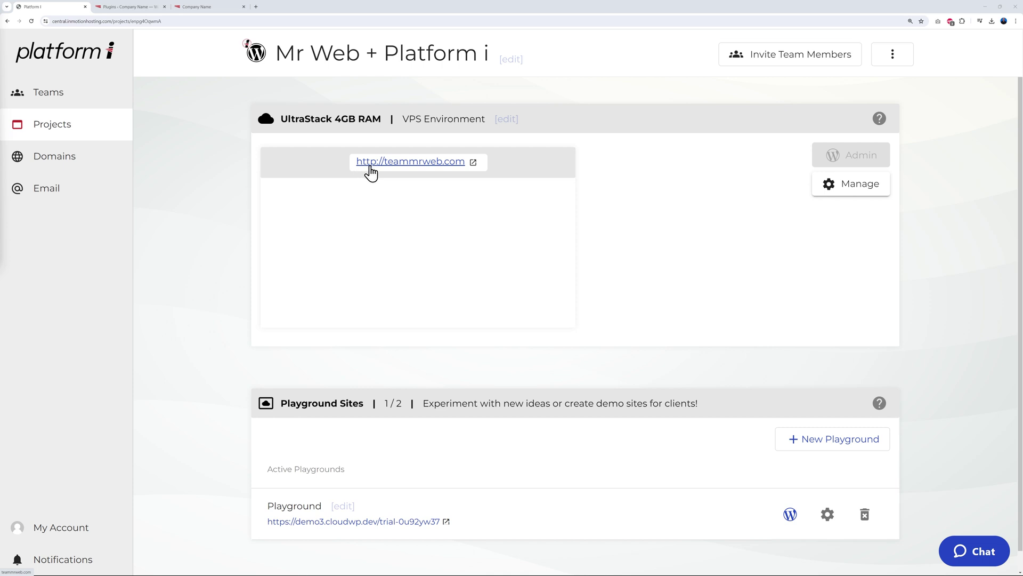
left_click(473, 163)
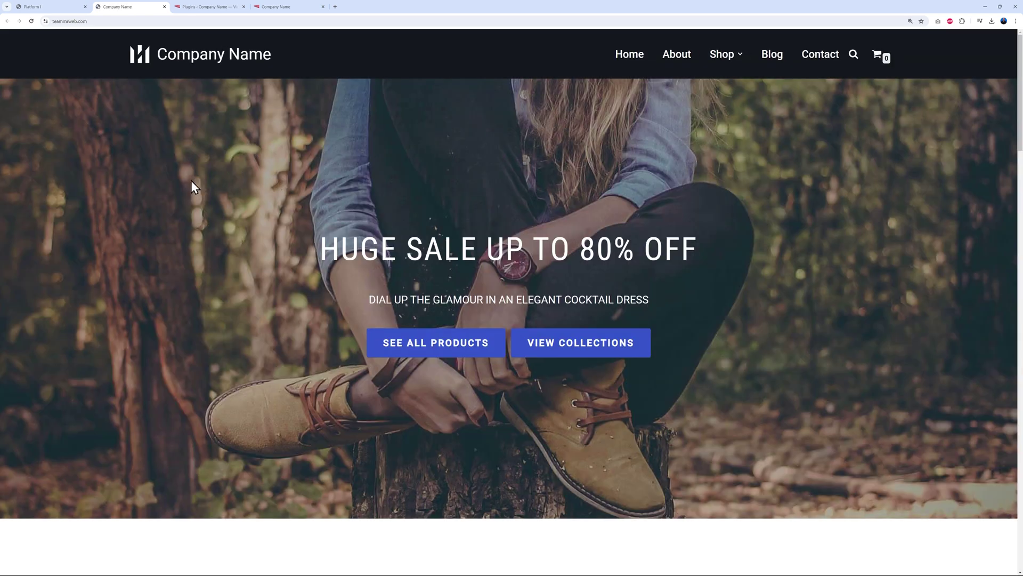
- Check that teammrweb.com shows 'Connection is secure' with a valid certificate
left_click(45, 21)
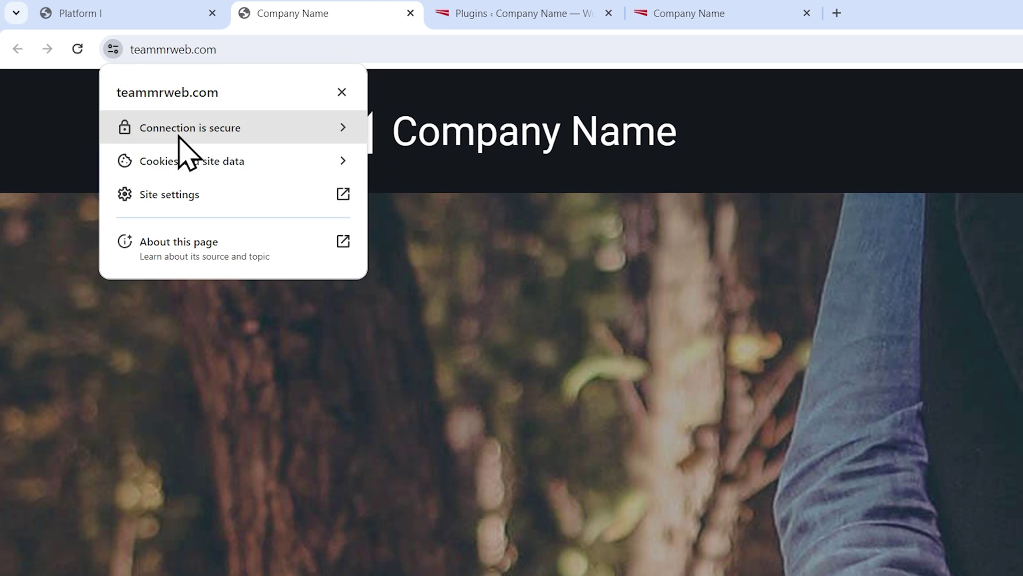
left_click(196, 139)
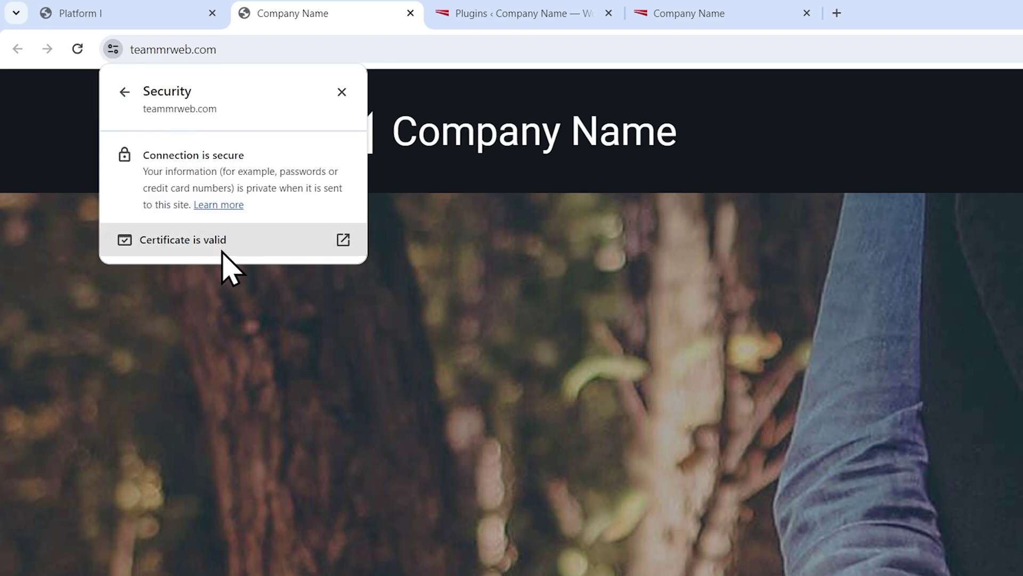
left_click(548, 366)
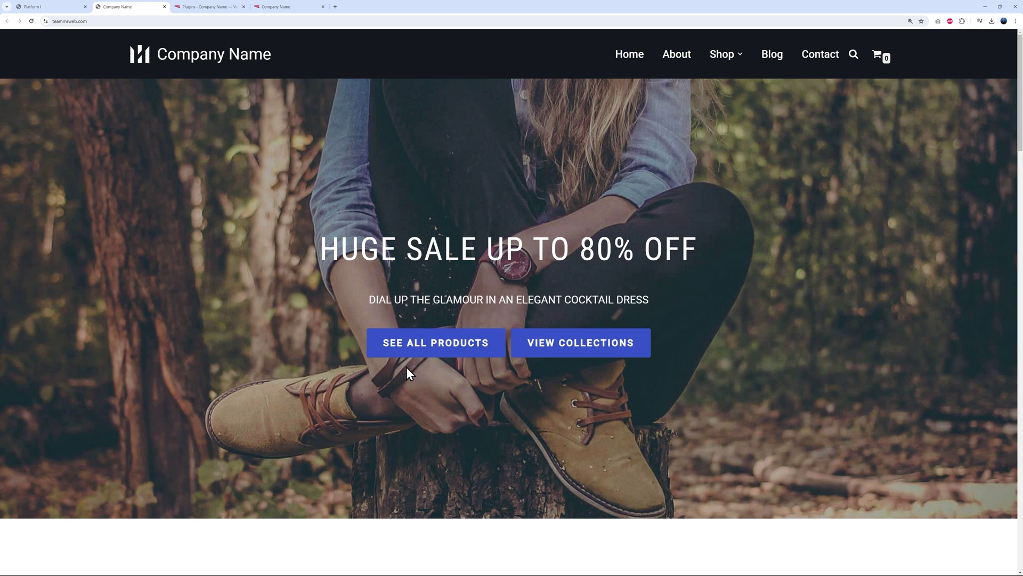
- Change the VPS server cache from No Caching to the WordPress profile, then open teammrweb.com in a new tab
left_click(53, 7)
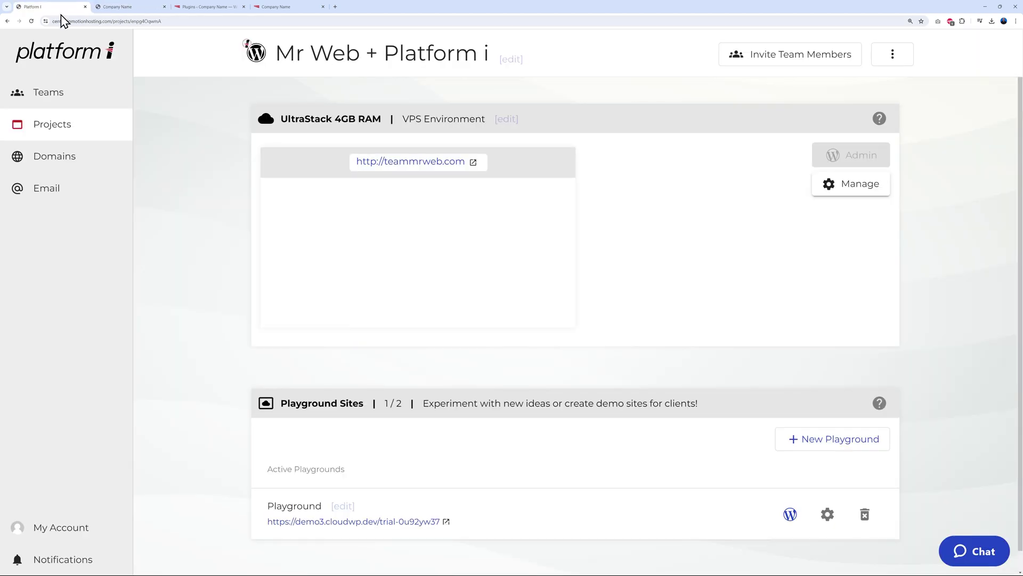
left_click(853, 191)
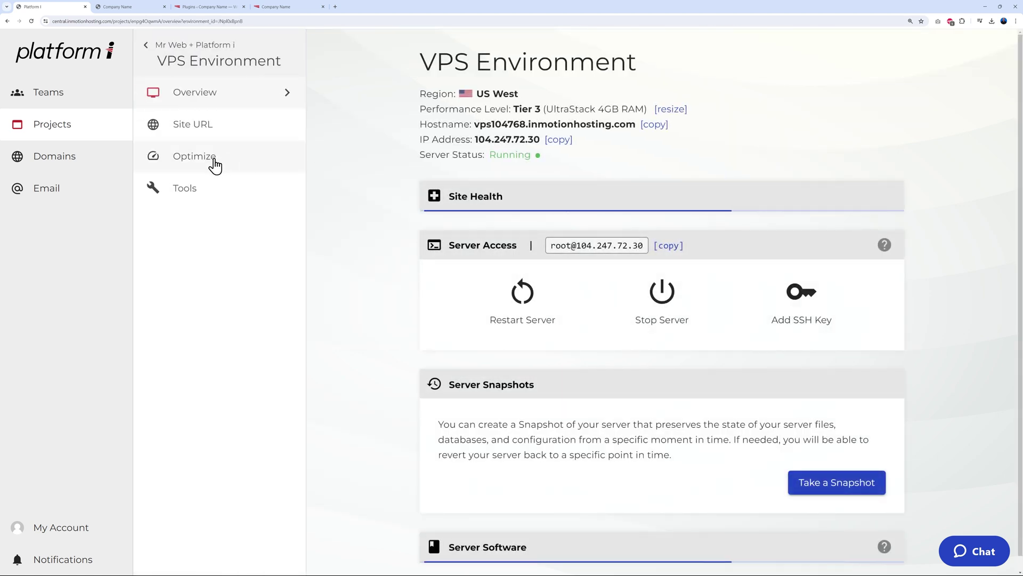
left_click(213, 165)
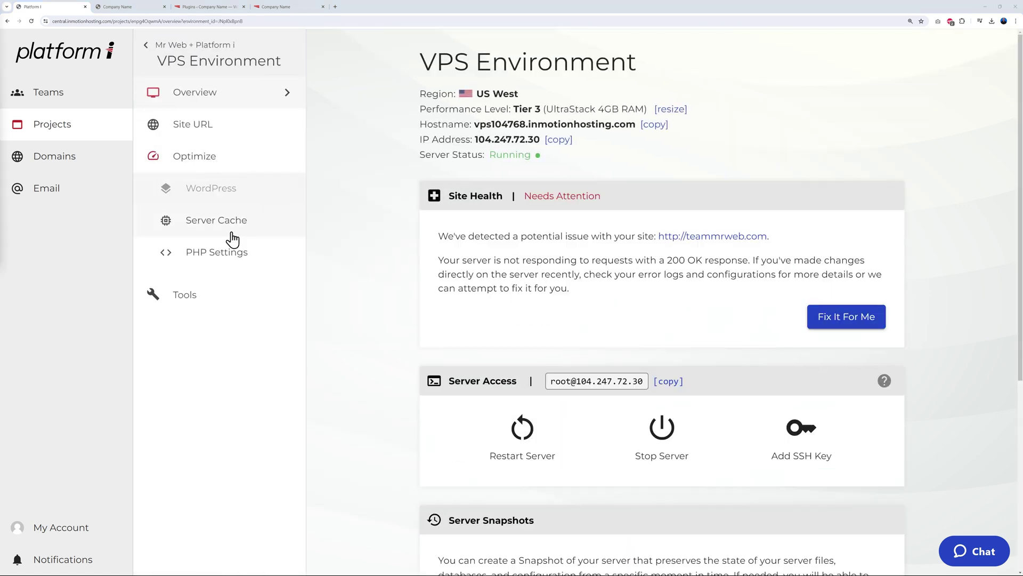
left_click(235, 230)
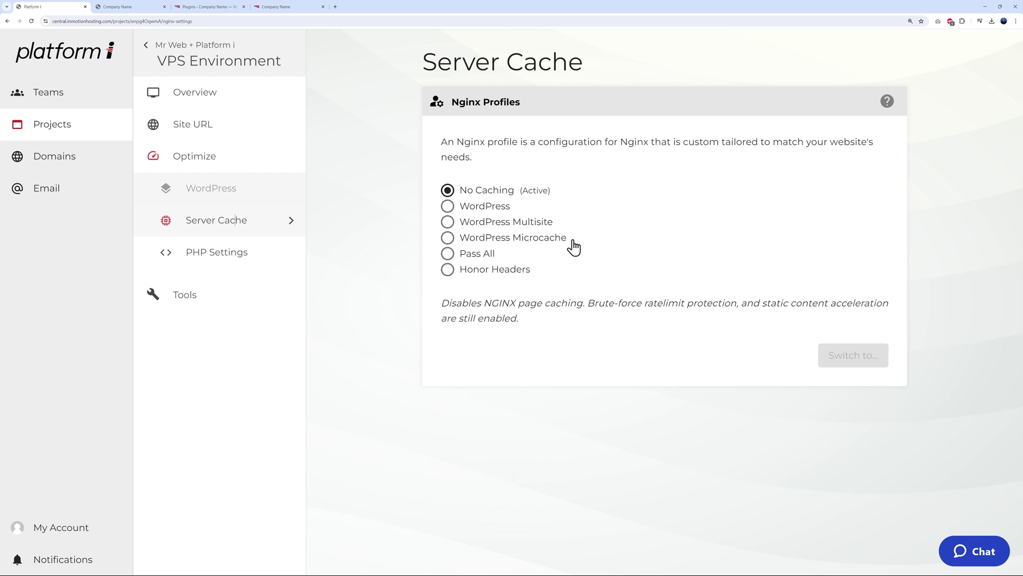
left_click(448, 206)
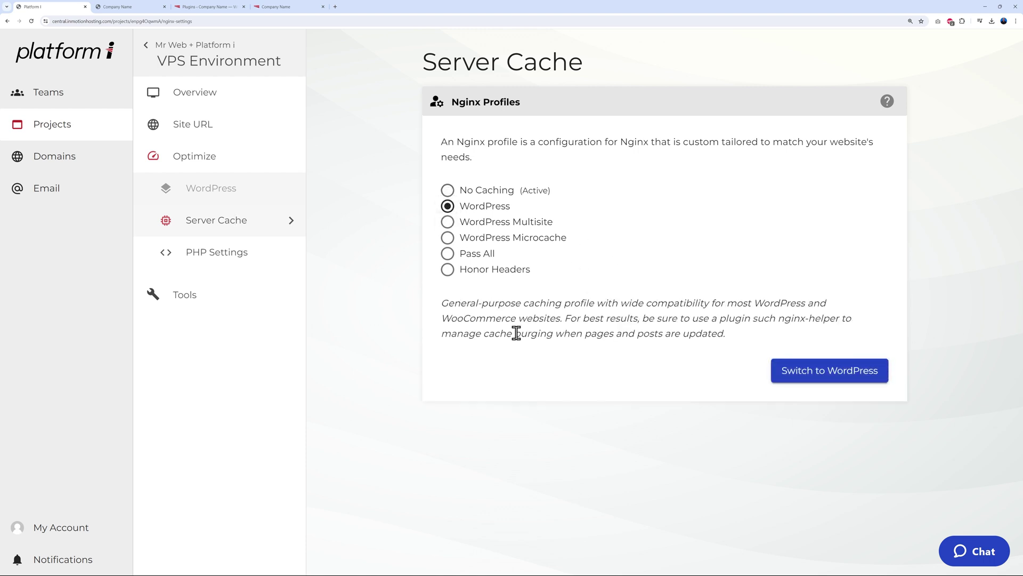
left_click(796, 373)
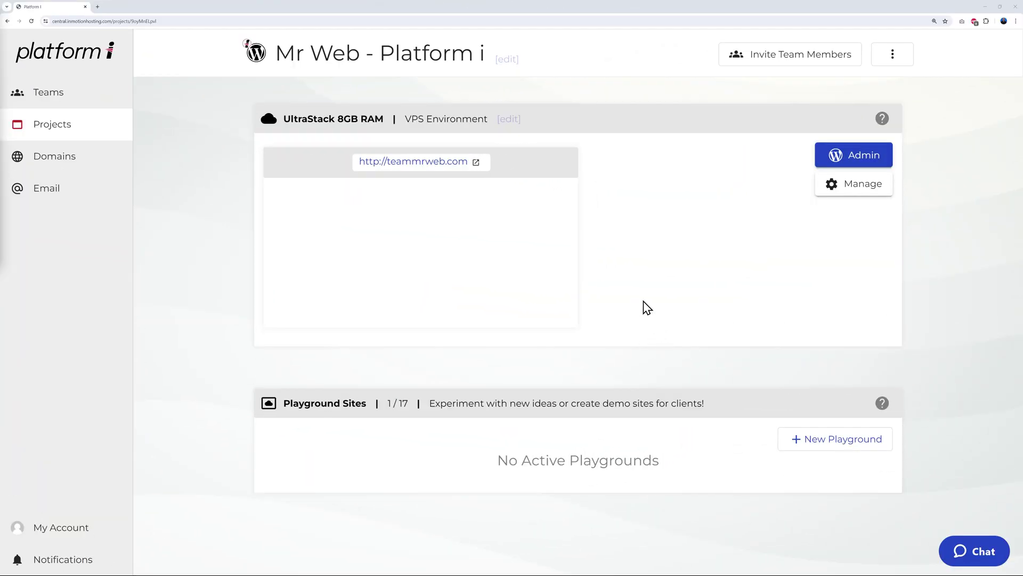
left_click(462, 165)
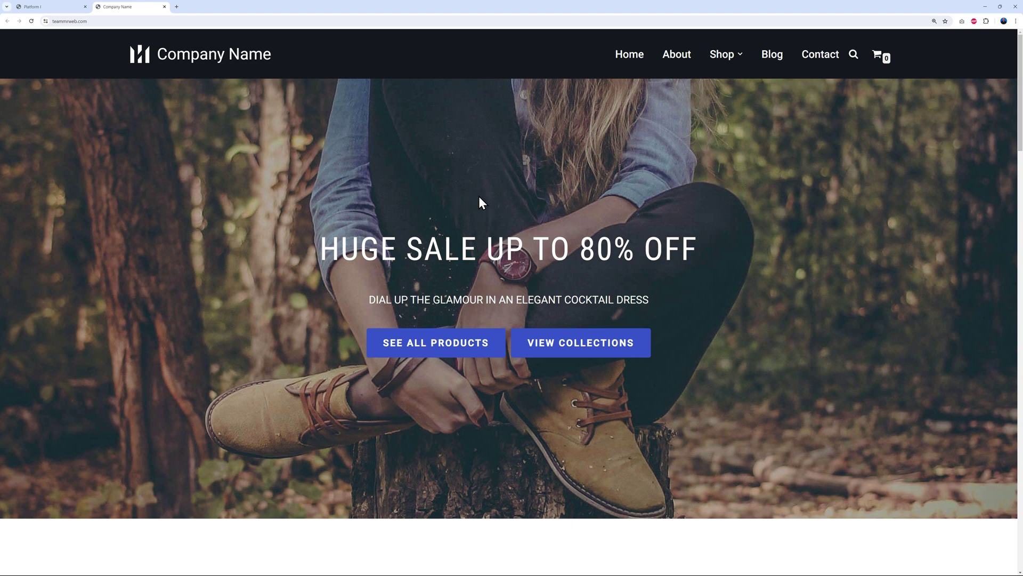
- Run a Desktop Lighthouse audit of teammrweb.com: 99 performance, 99 accessibility, 100 best practices, 82 SEO
right_click(474, 161)
left_click(510, 316)
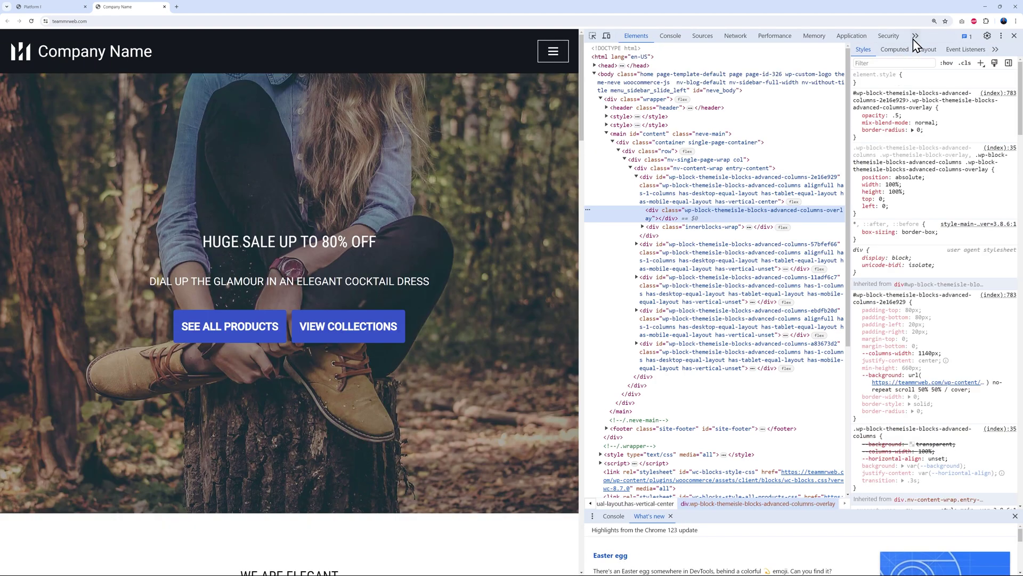
left_click(915, 36)
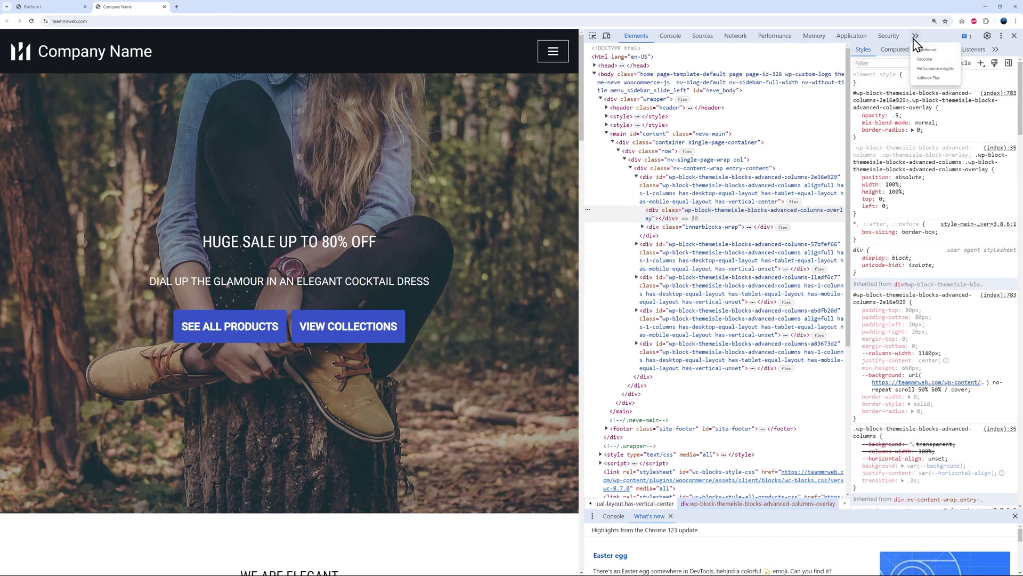
left_click(930, 54)
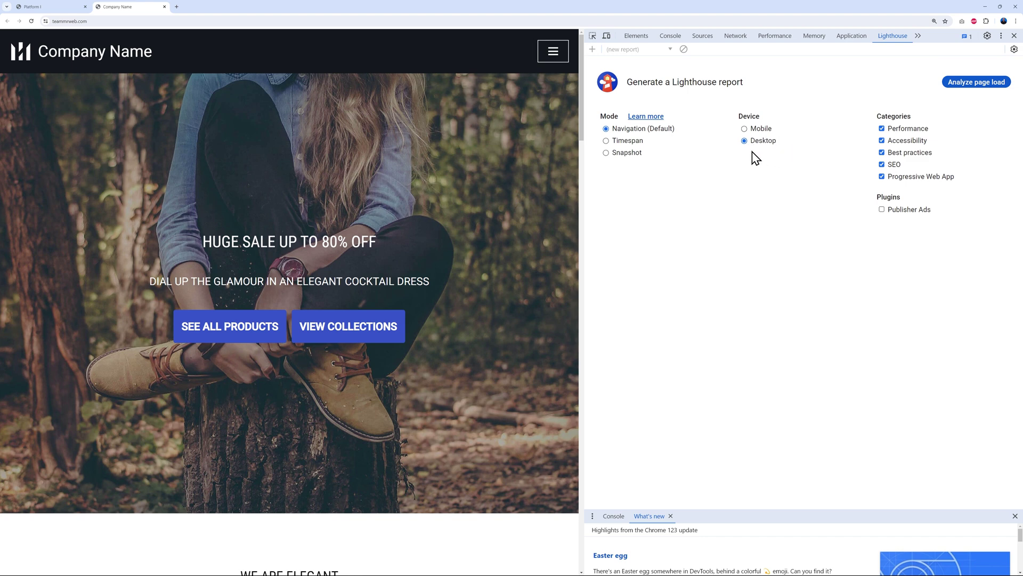
left_click(972, 85)
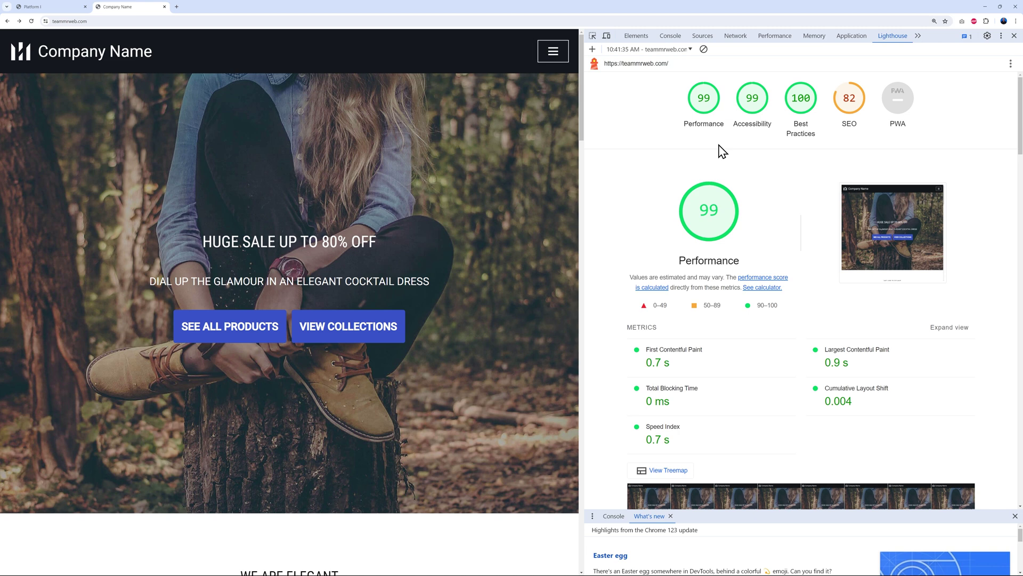
left_click(689, 50)
- Start a new Lighthouse report on Mobile for teammrweb.com, scoring 81 performance and 85 SEO
left_click(647, 68)
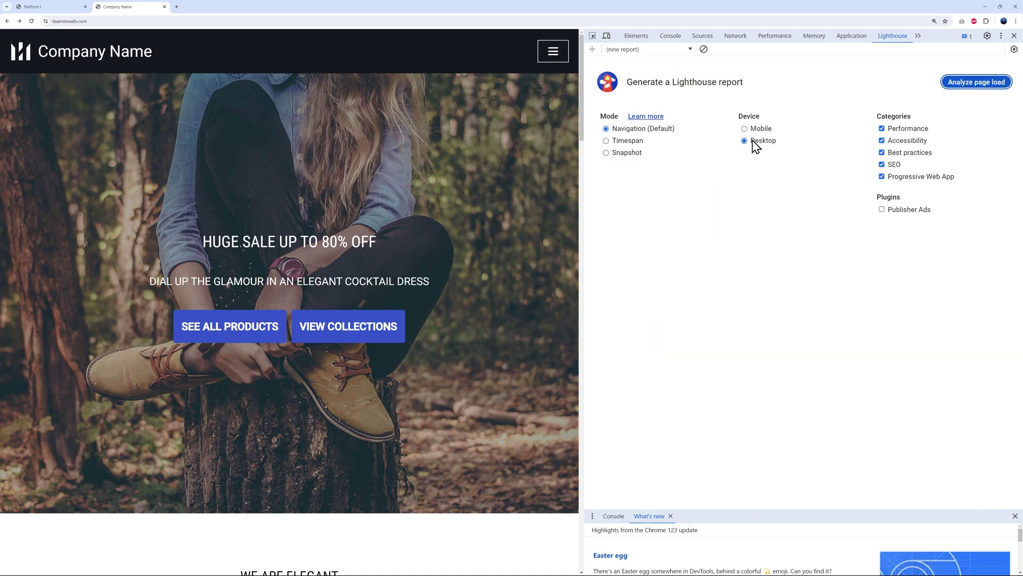
left_click(967, 86)
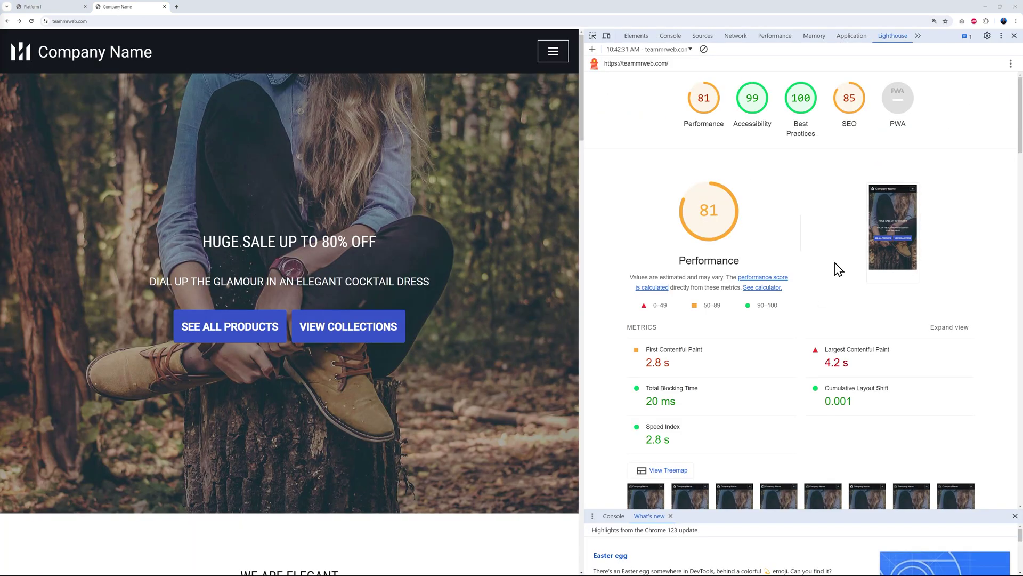